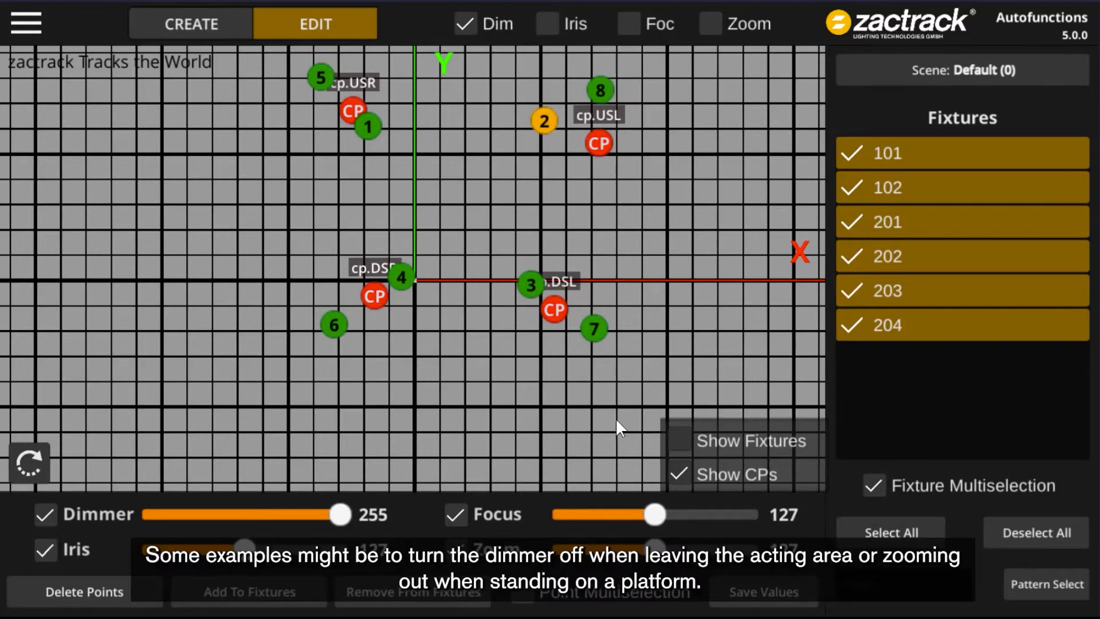
- Set the Dimmer to 0 and raise the Zoom value for the selected fixtures
left_click_drag(362, 514, 43, 517)
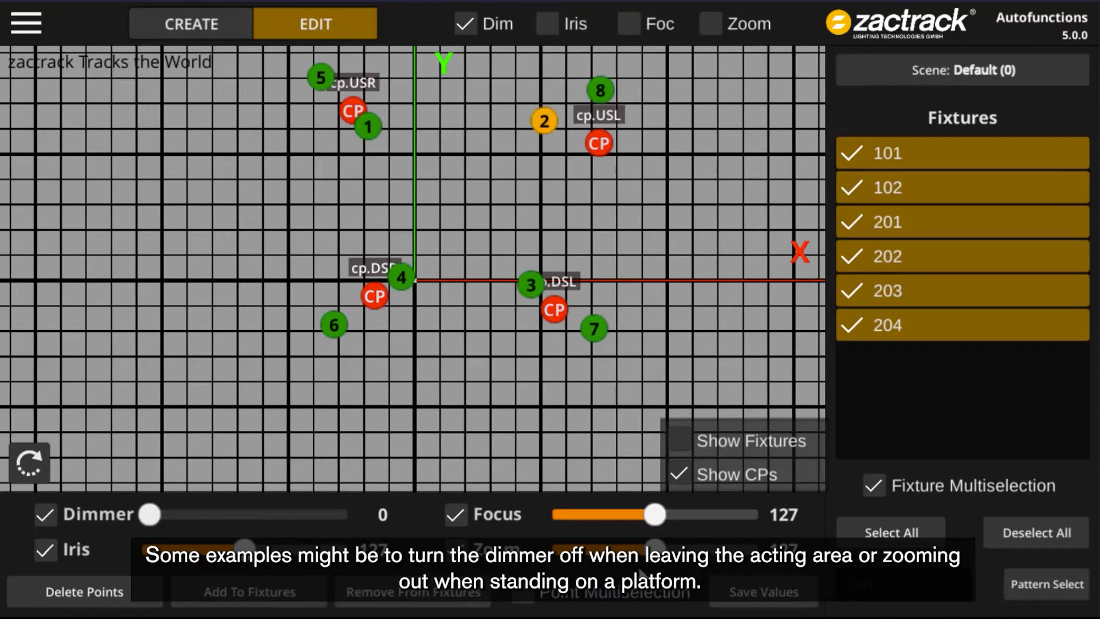
left_click_drag(655, 556, 797, 551)
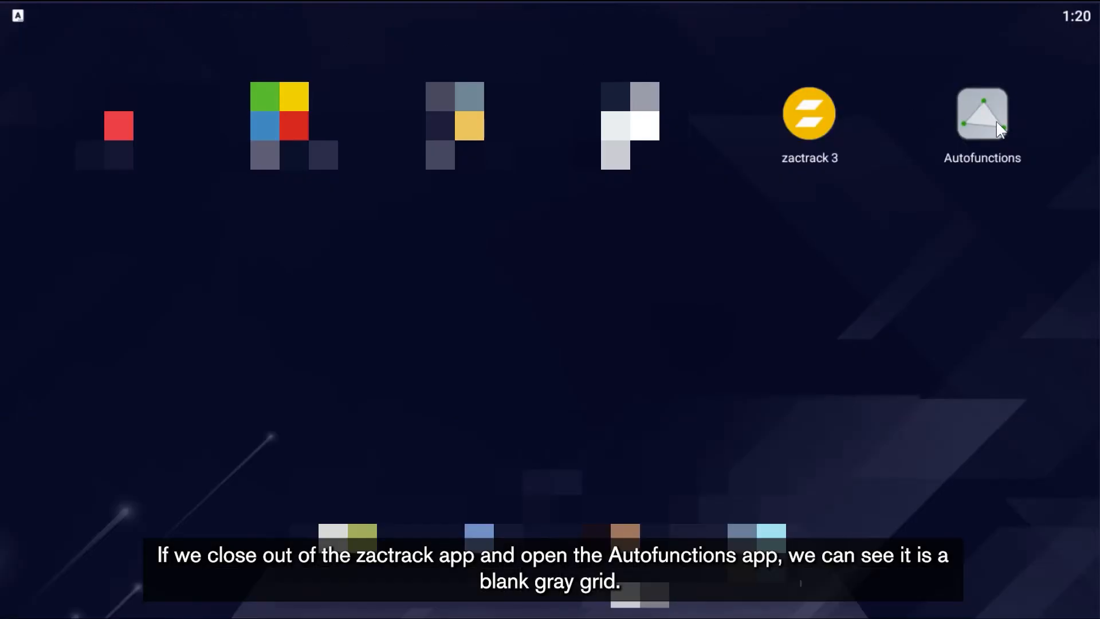
- Switch to the Autofunctions app to view its grid
left_click(997, 123)
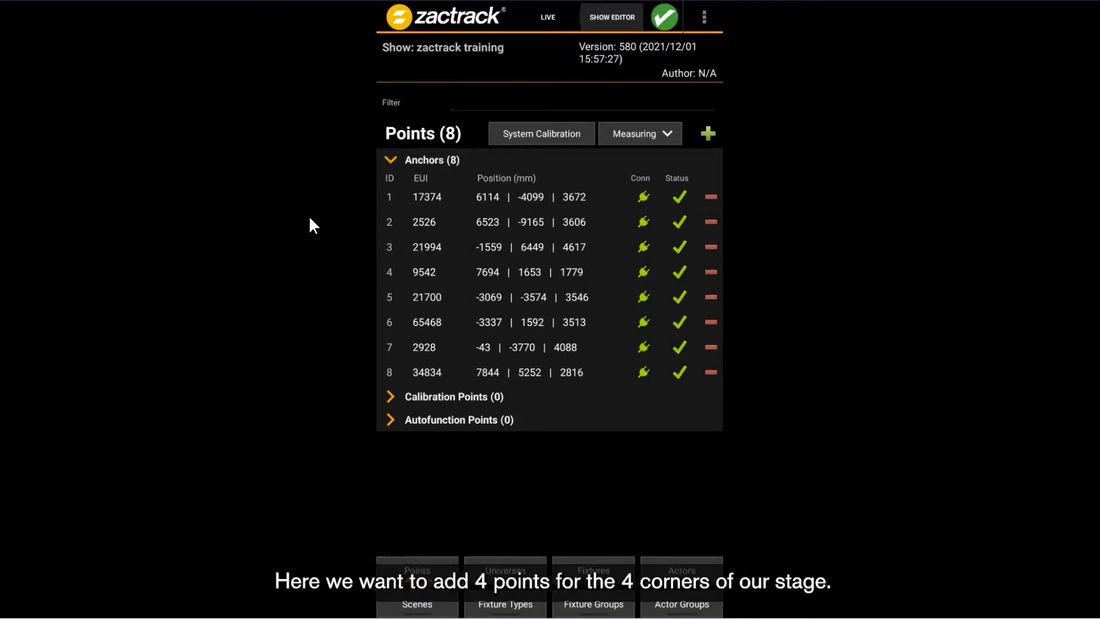
- Collapse the Anchors, expand the Calibration Points, and start a new point of type Calibration Point
left_click(390, 161)
left_click(391, 183)
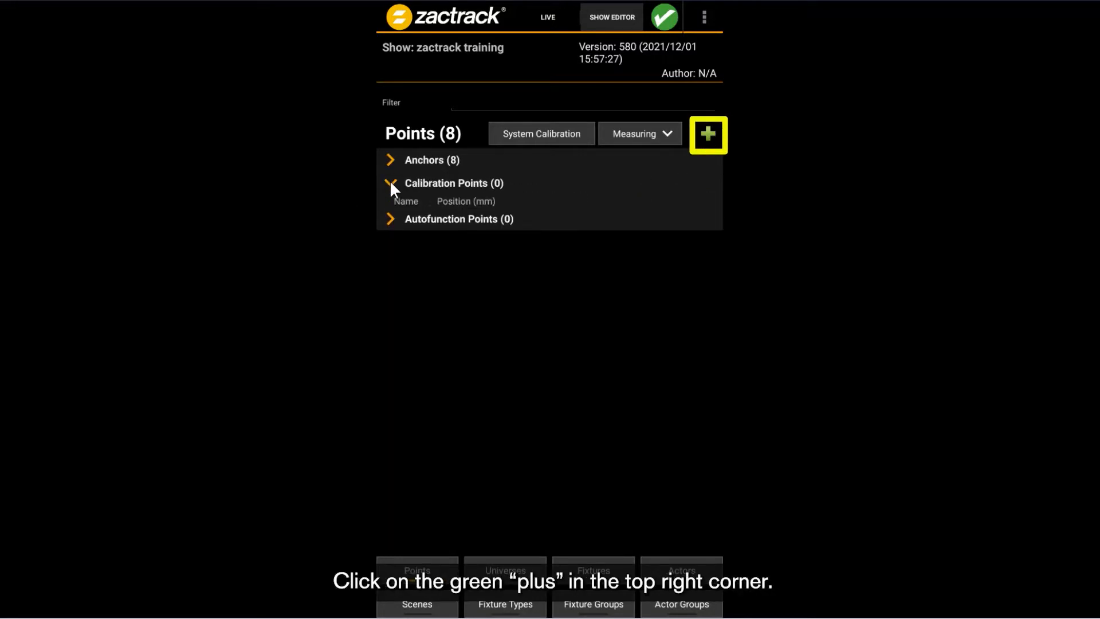
left_click(709, 134)
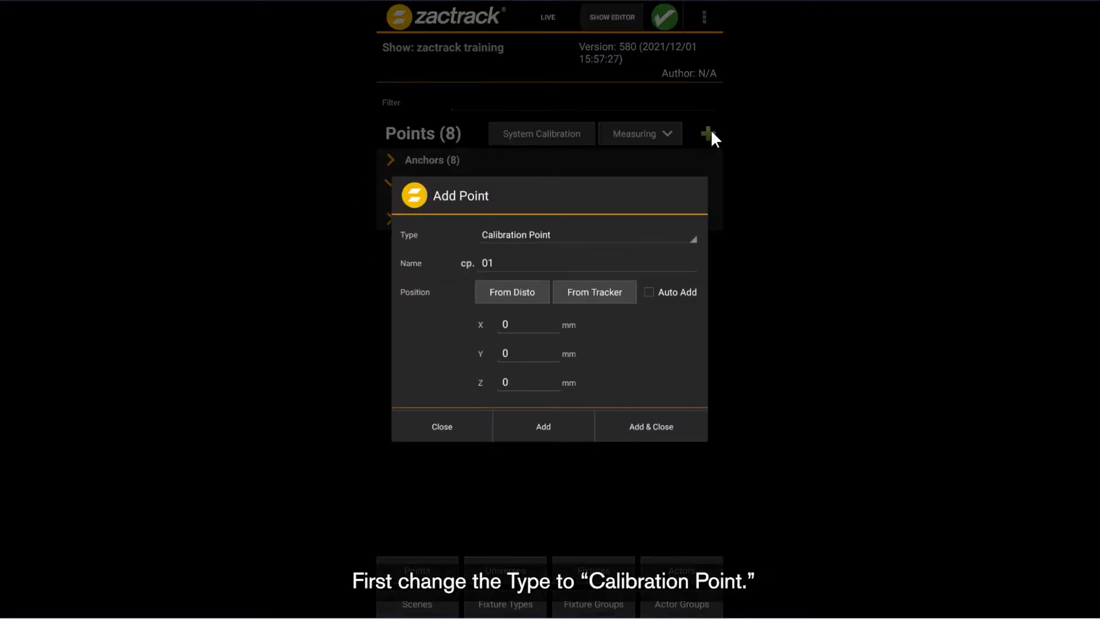
left_click(525, 240)
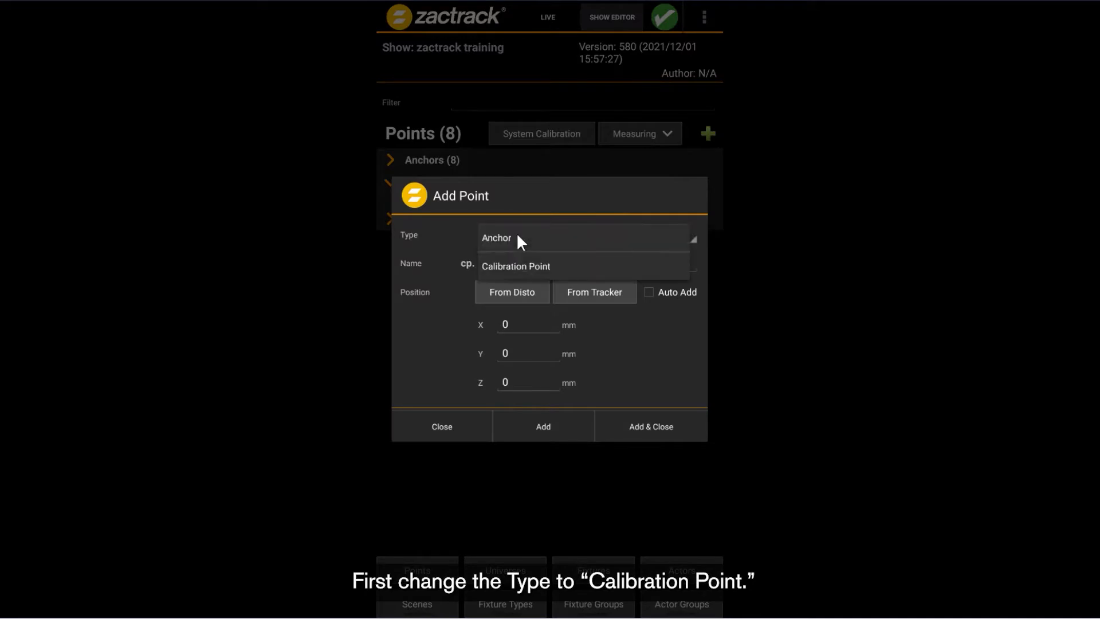
left_click(504, 265)
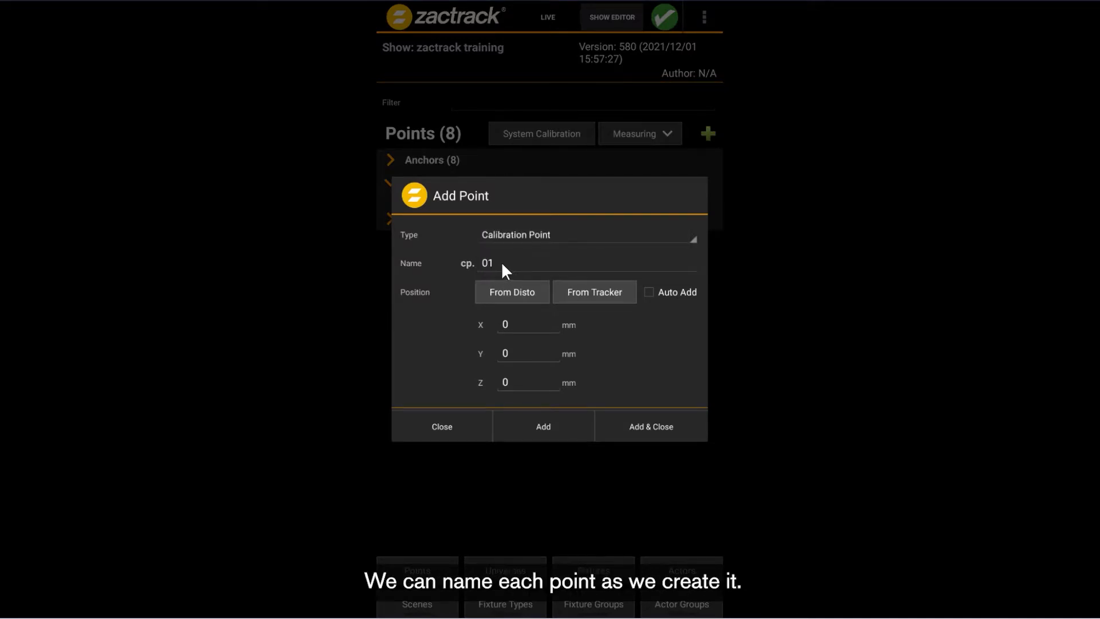
- Name the calibration point DSR, take its position from the 6166 (BLACK) tracker, and add it
left_click(496, 260)
key("BackSpace")
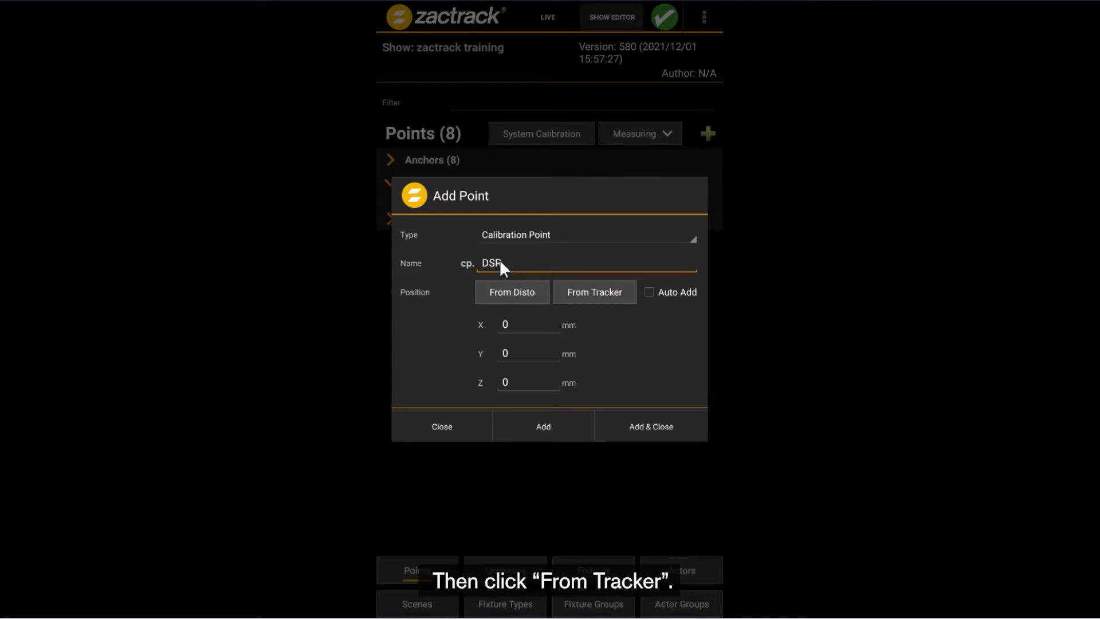
left_click(595, 292)
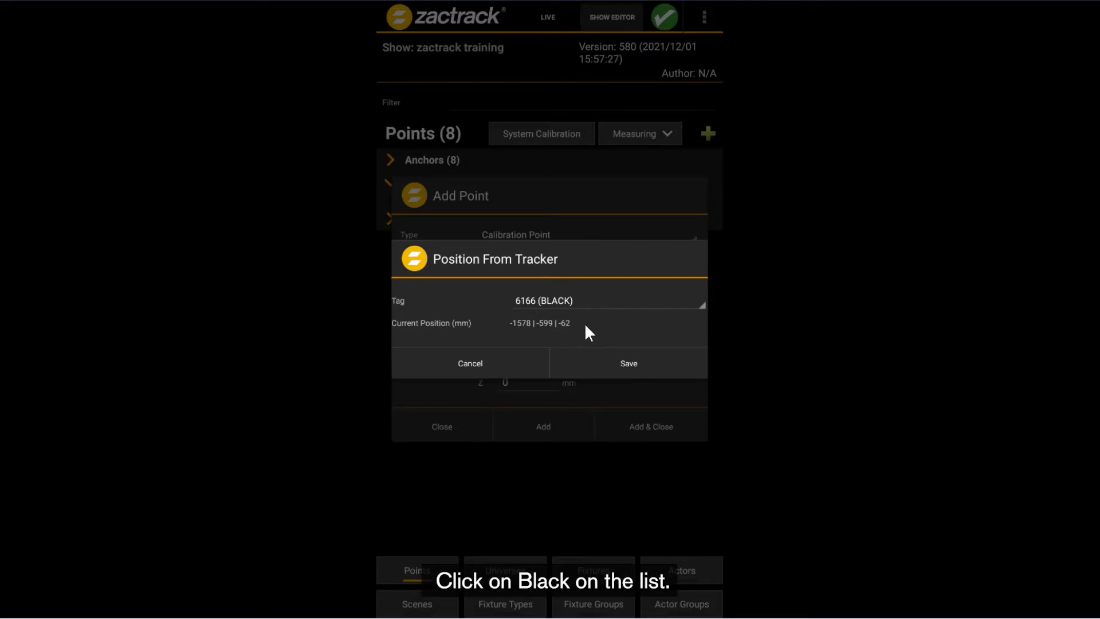
left_click(583, 356)
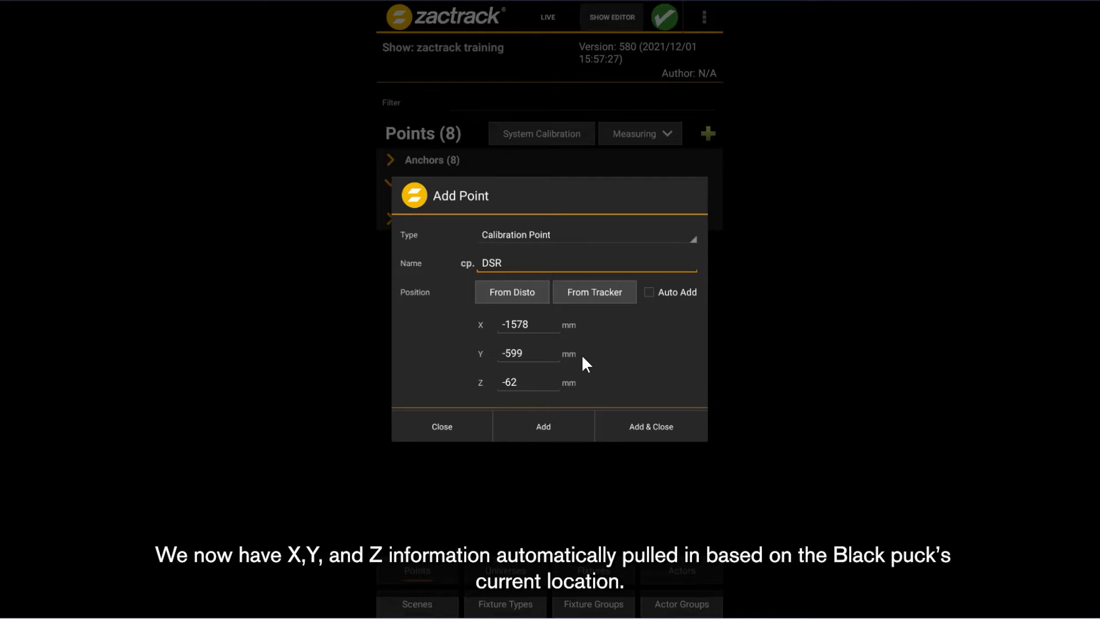
left_click(545, 428)
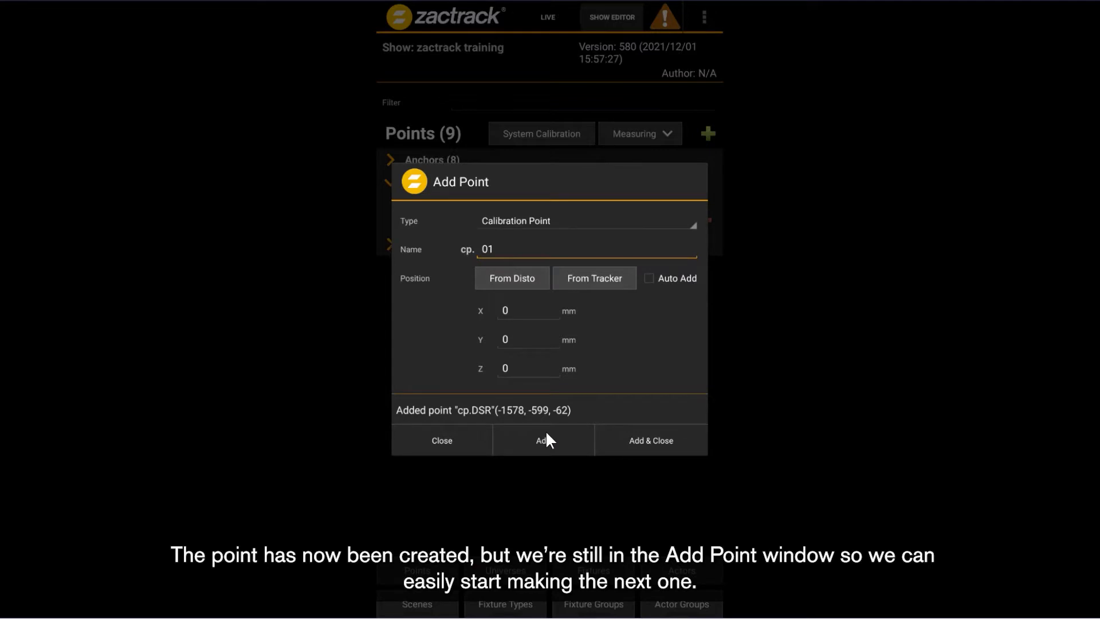
- Add a calibration point named DSL with its position taken from the 48968 (RED) tracker
left_click(528, 246)
key("BackSpace")
key("BackSpace")
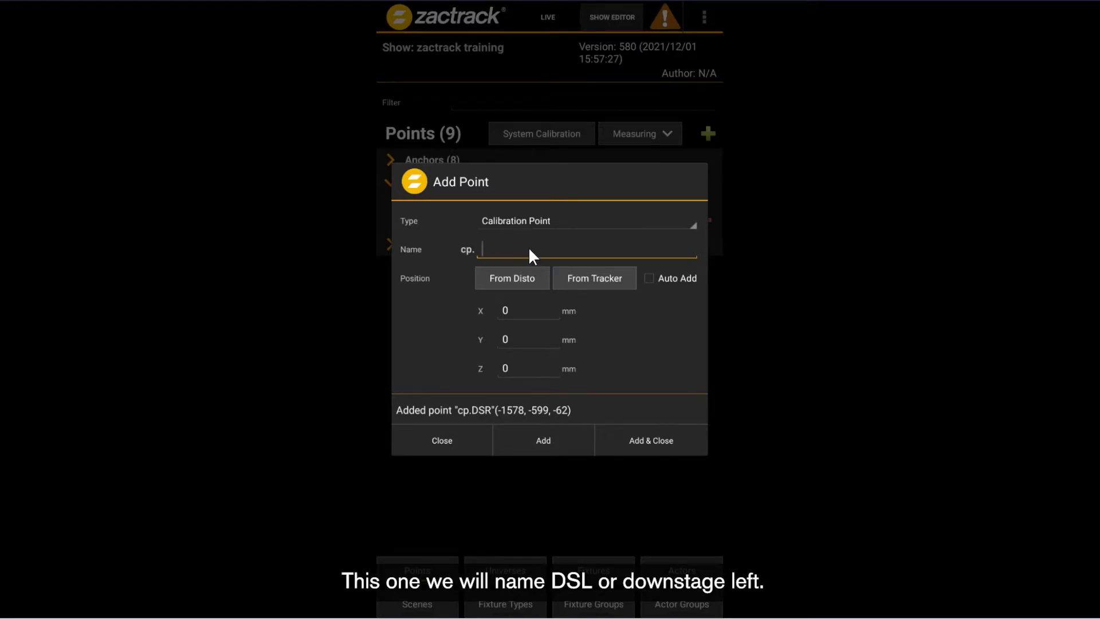
type("DSL")
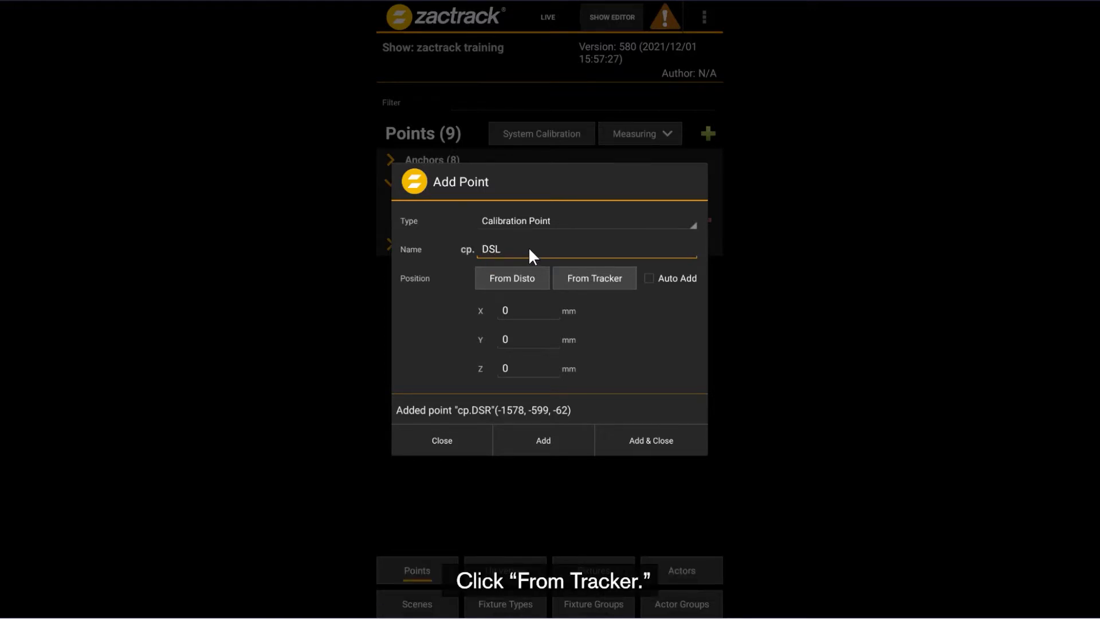
left_click(587, 278)
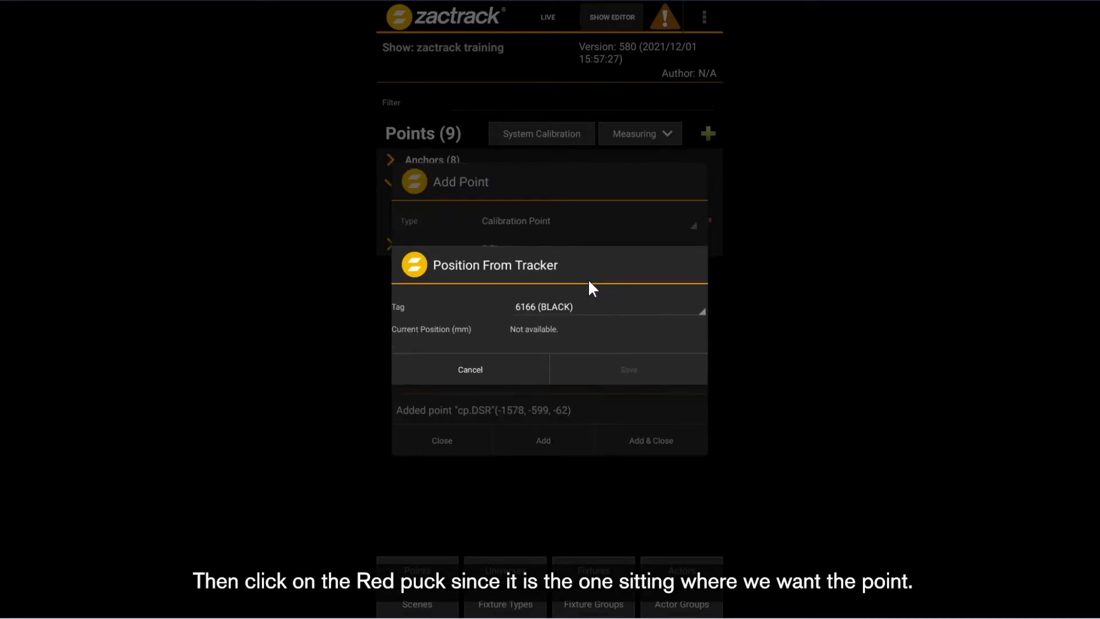
left_click(566, 300)
left_click(549, 372)
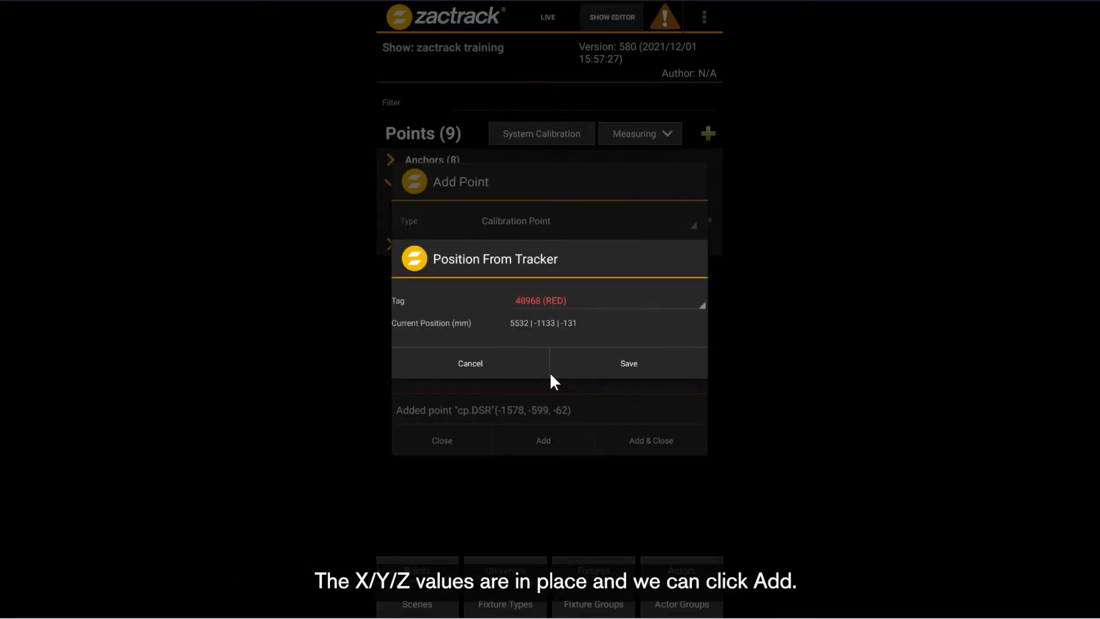
left_click(627, 368)
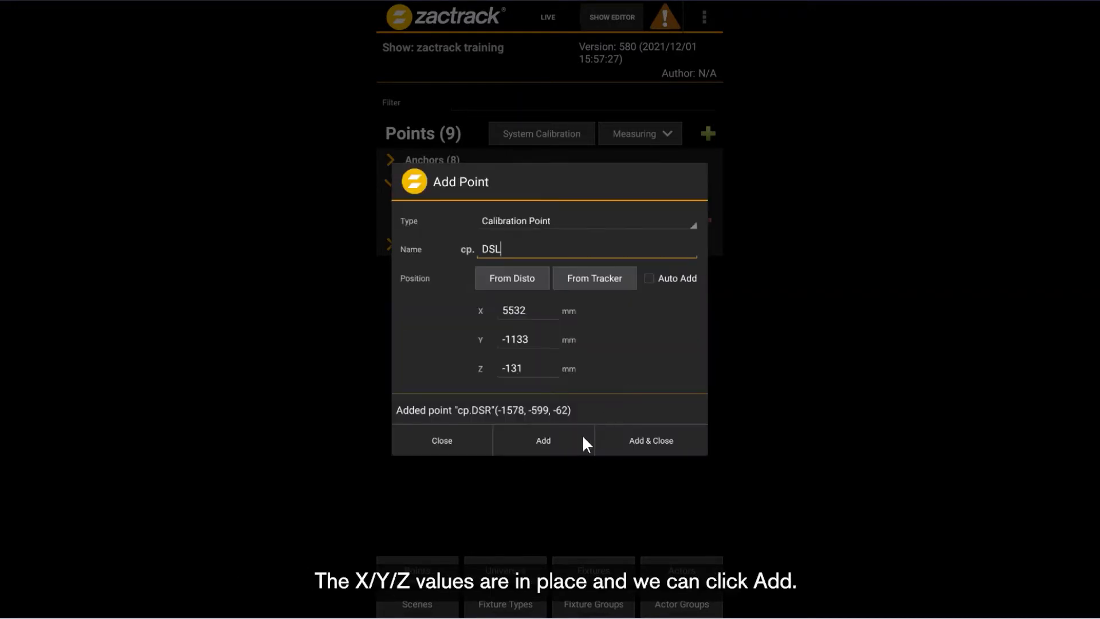
left_click(558, 439)
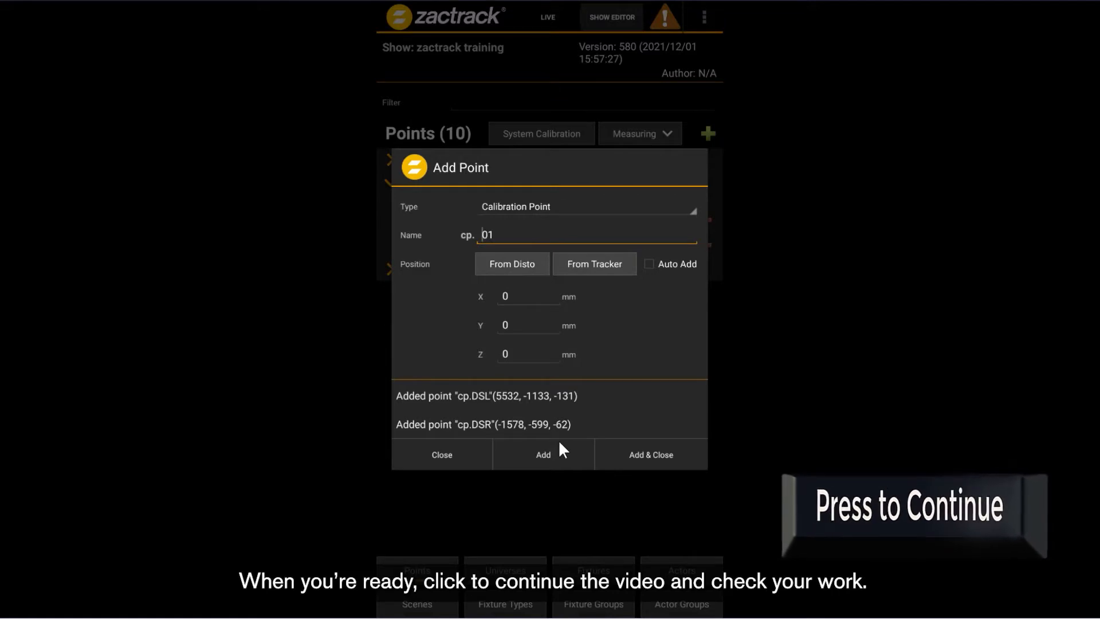
- Add a calibration point named USR with its position taken from the 37834 (GREEN) tracker
double_click(576, 231)
key("BackSpace")
type("U")
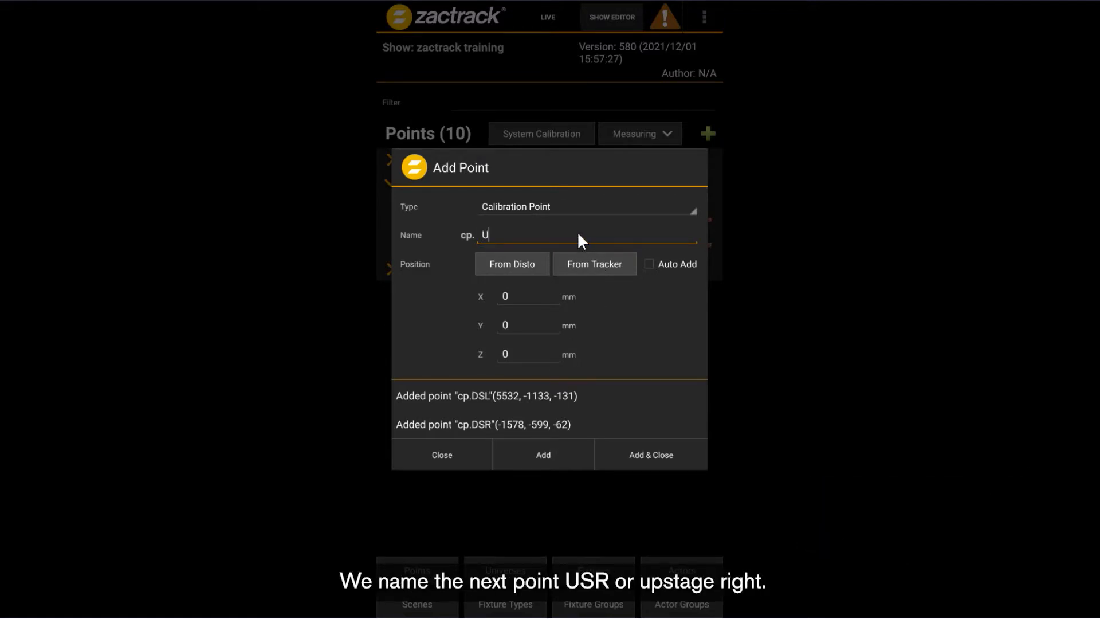
type("SR")
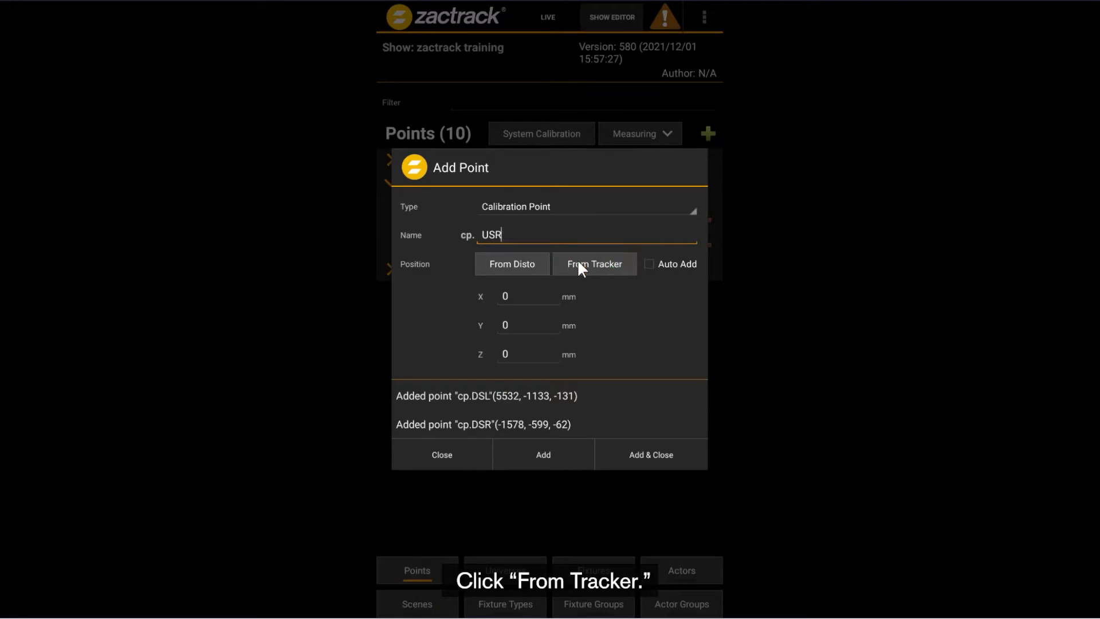
left_click(577, 261)
left_click(570, 307)
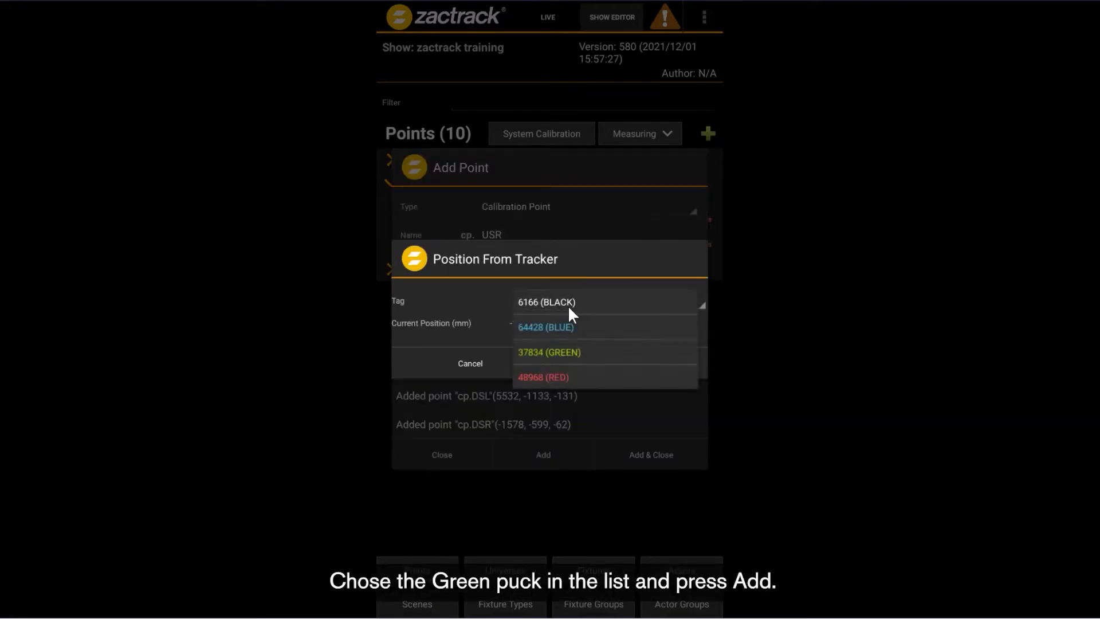
left_click(561, 354)
left_click(624, 364)
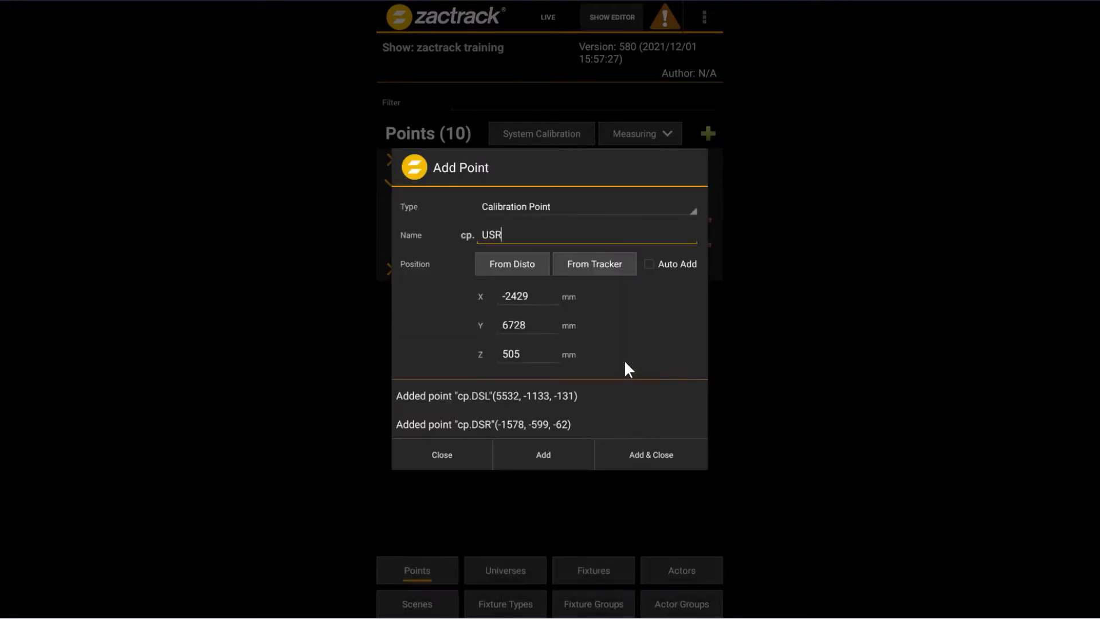
left_click(552, 458)
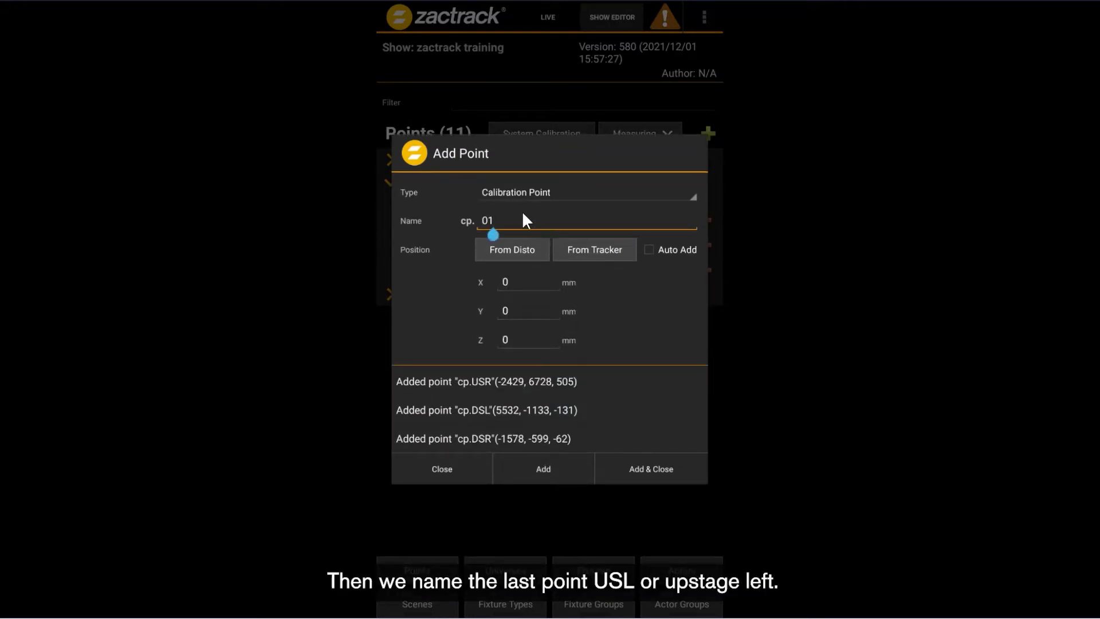
- Add a calibration point named USL positioned from the 64428 (BLUE) tracker, and finish adding points
key("BackSpace")
key("BackSpace")
type("USL")
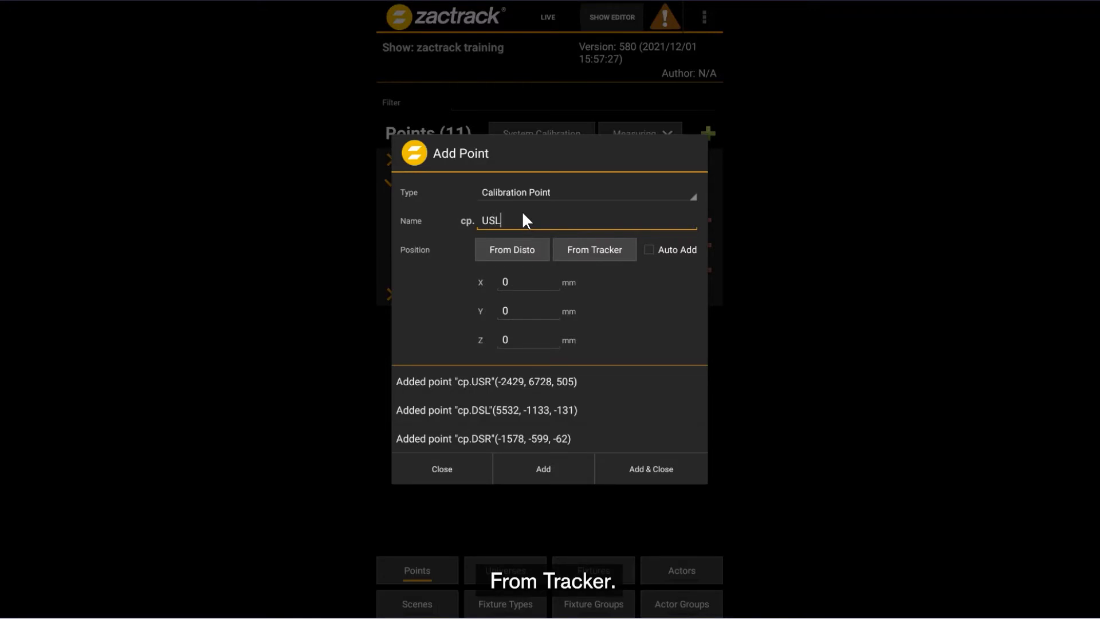
left_click(596, 251)
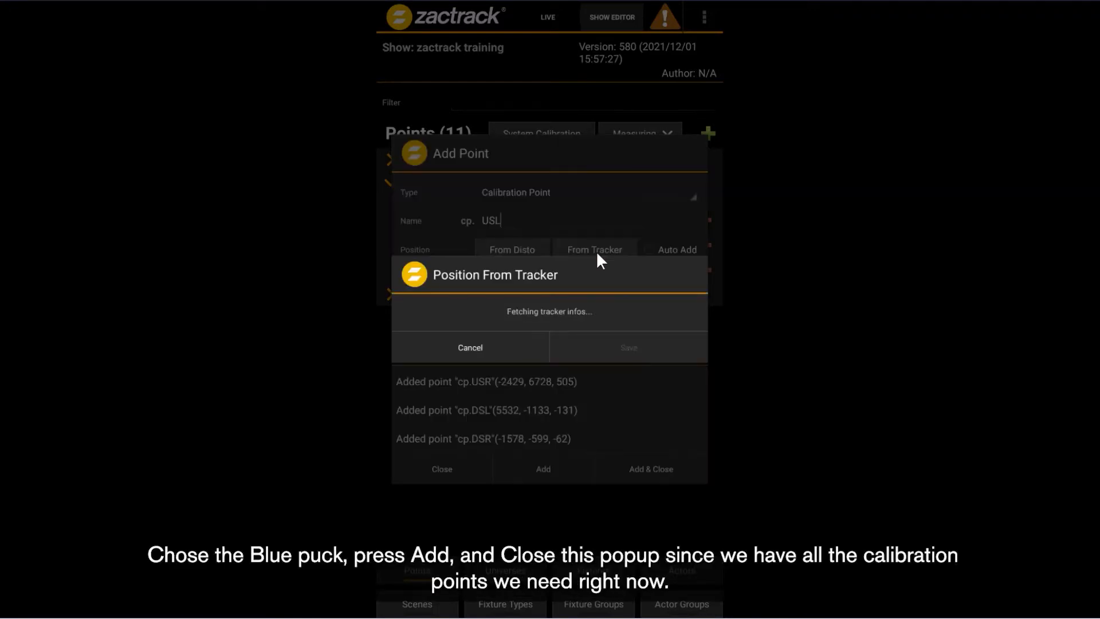
left_click(573, 298)
left_click(569, 319)
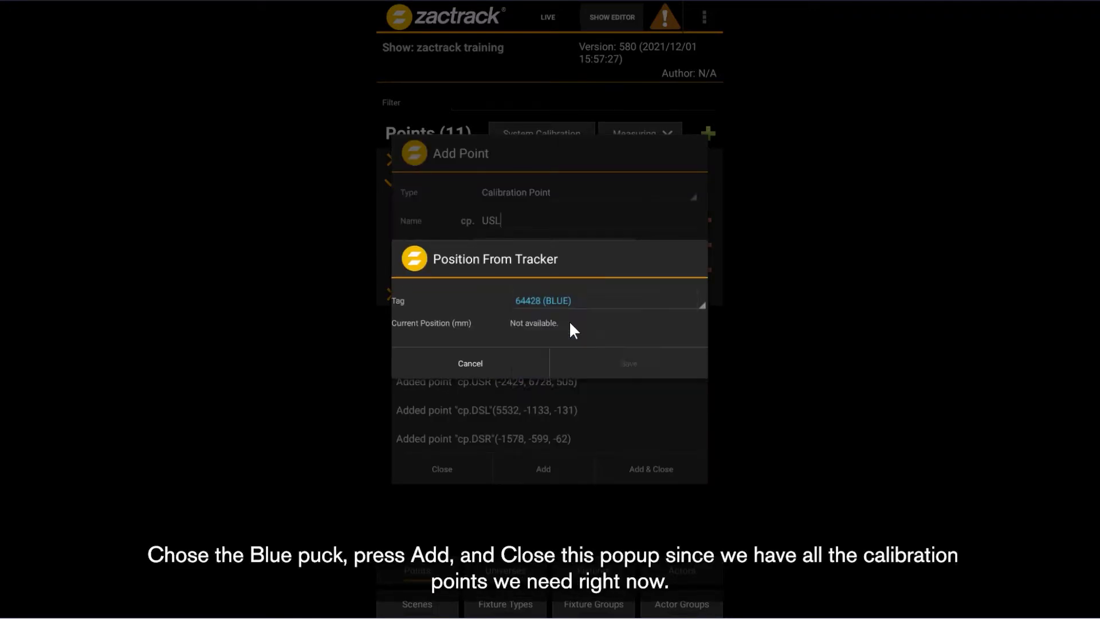
left_click(617, 367)
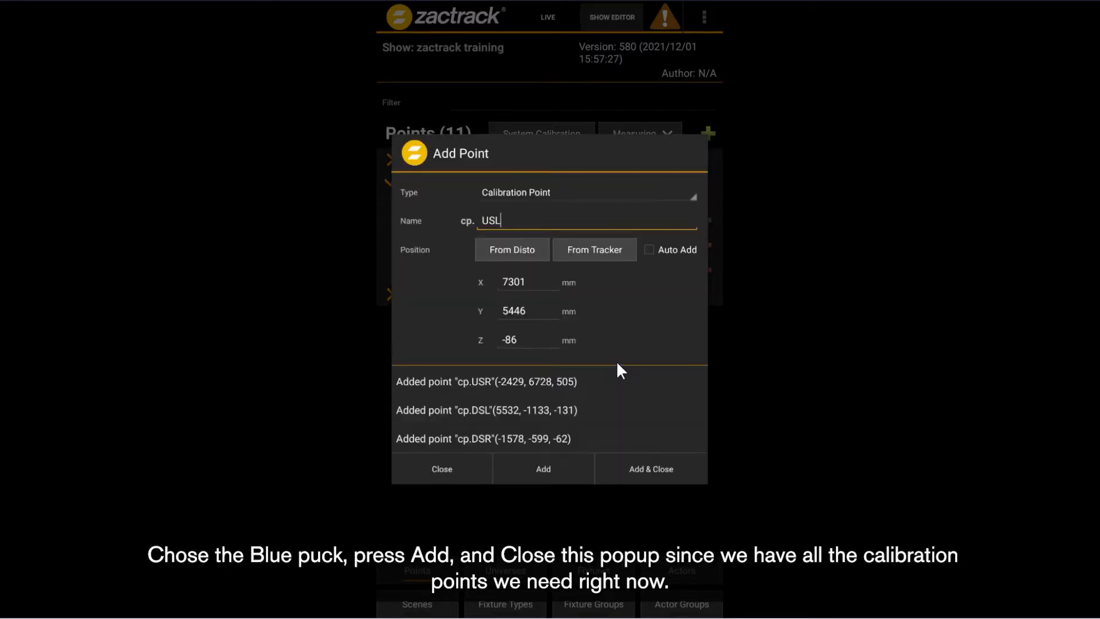
left_click(633, 466)
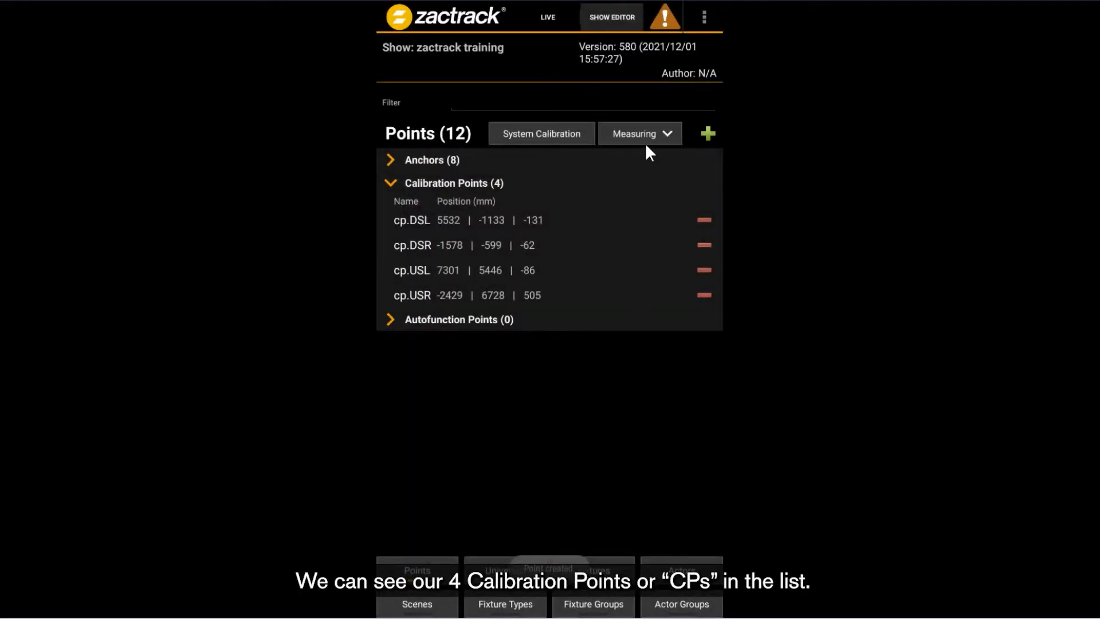
- Upload the local version of the zactrack training show to the server
left_click(665, 18)
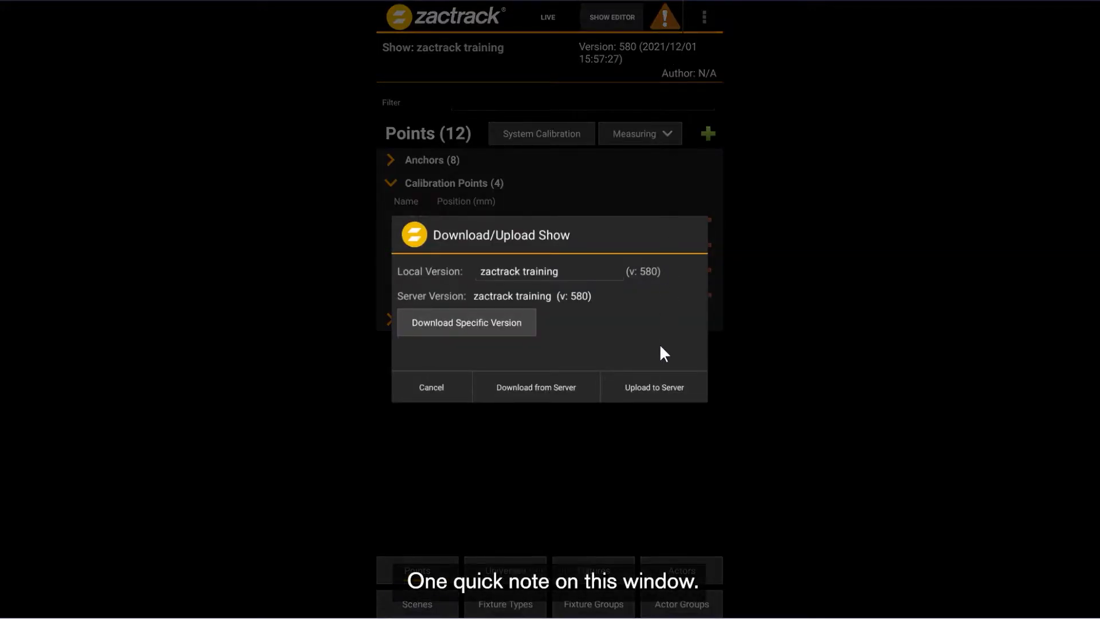
left_click(656, 387)
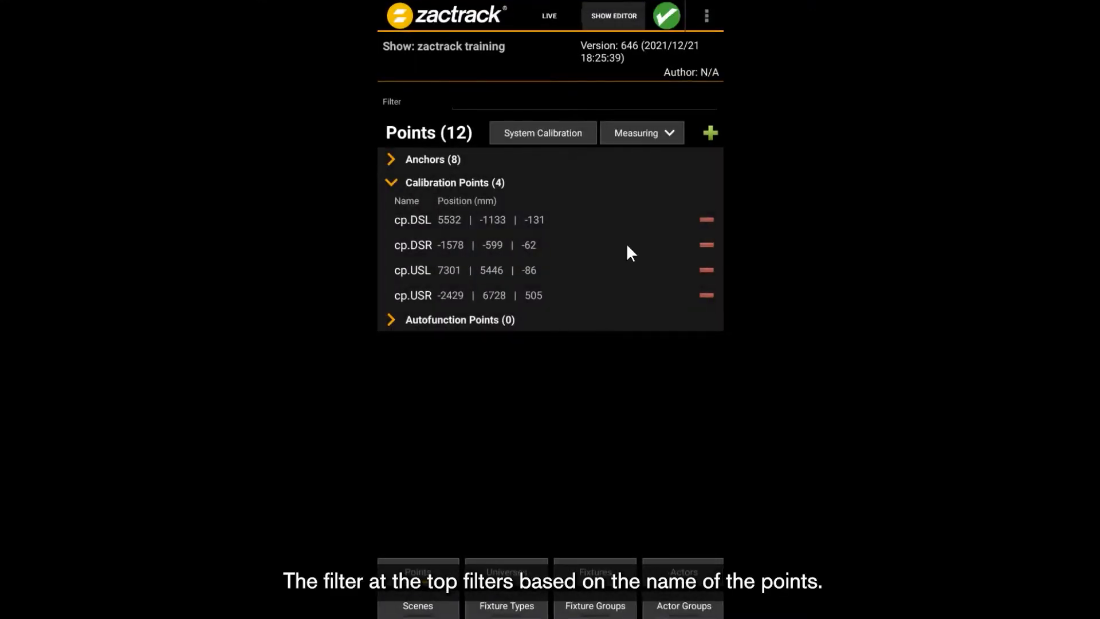
- Filter the points list by "ds" to view the downstage points, and clear the filter
left_click(600, 101)
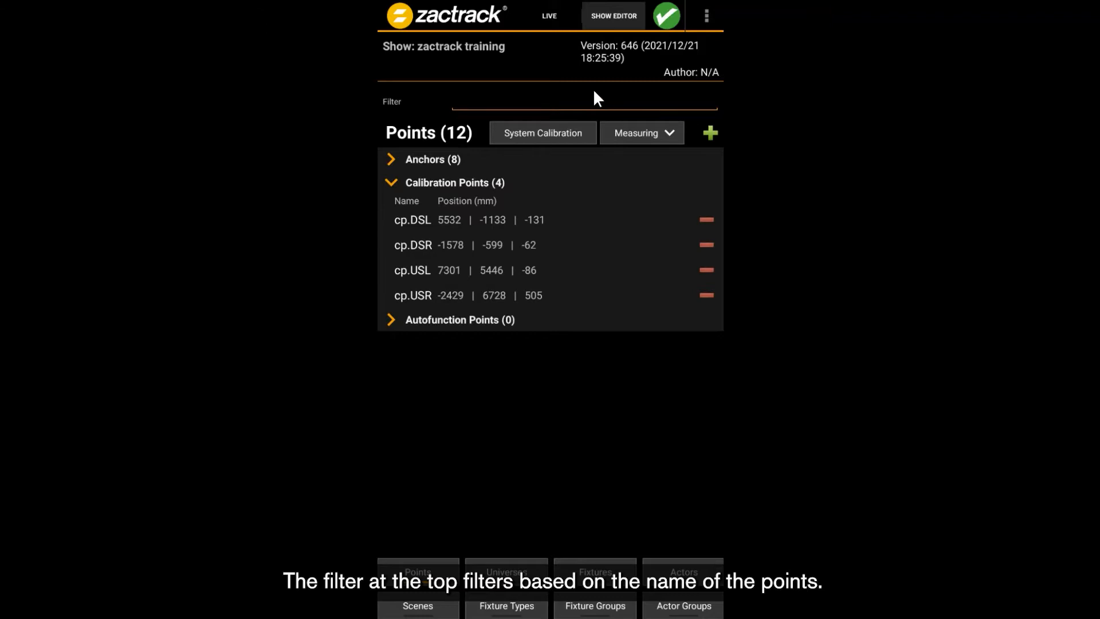
type("ds")
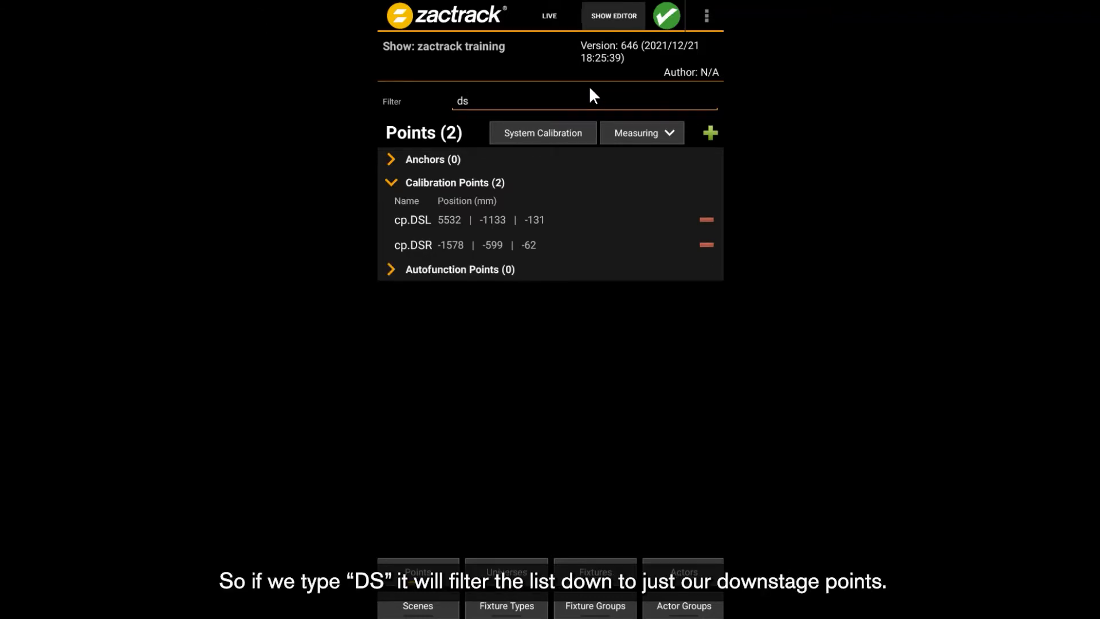
key("BackSpace")
key("BackSpace")
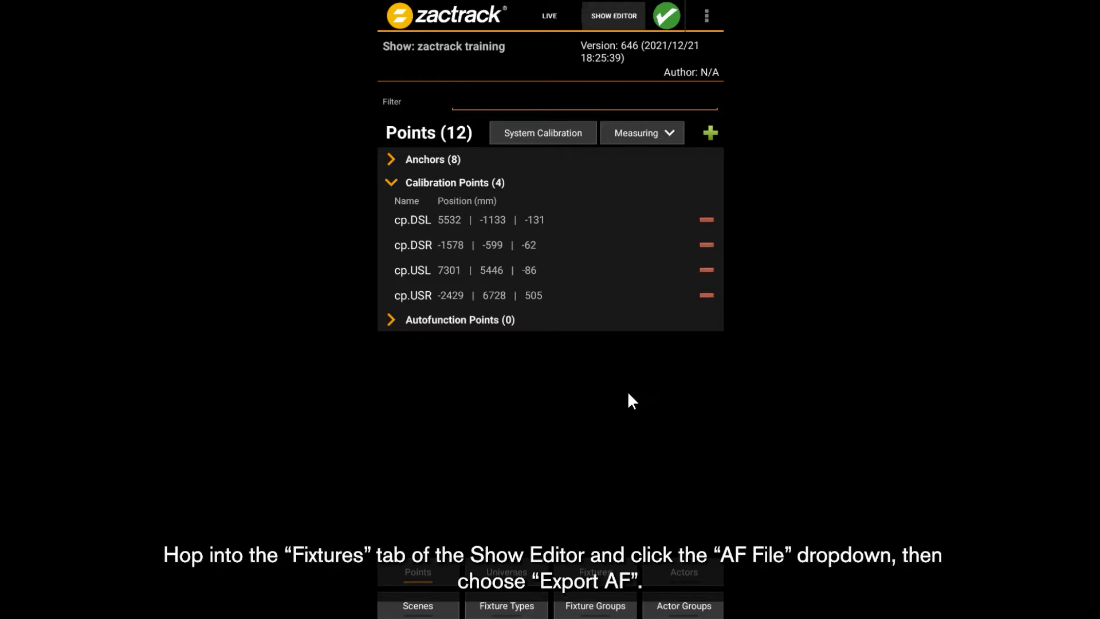
- Export the fixtures' Autofunctions file under the filename "zactrack tracks the world"
left_click(609, 573)
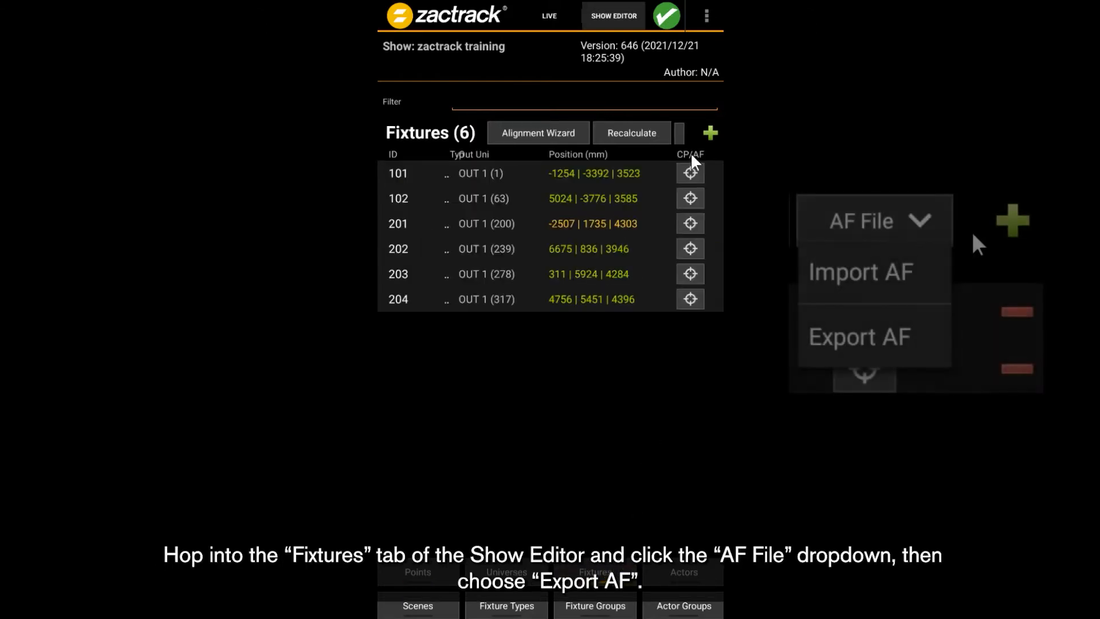
left_click(680, 133)
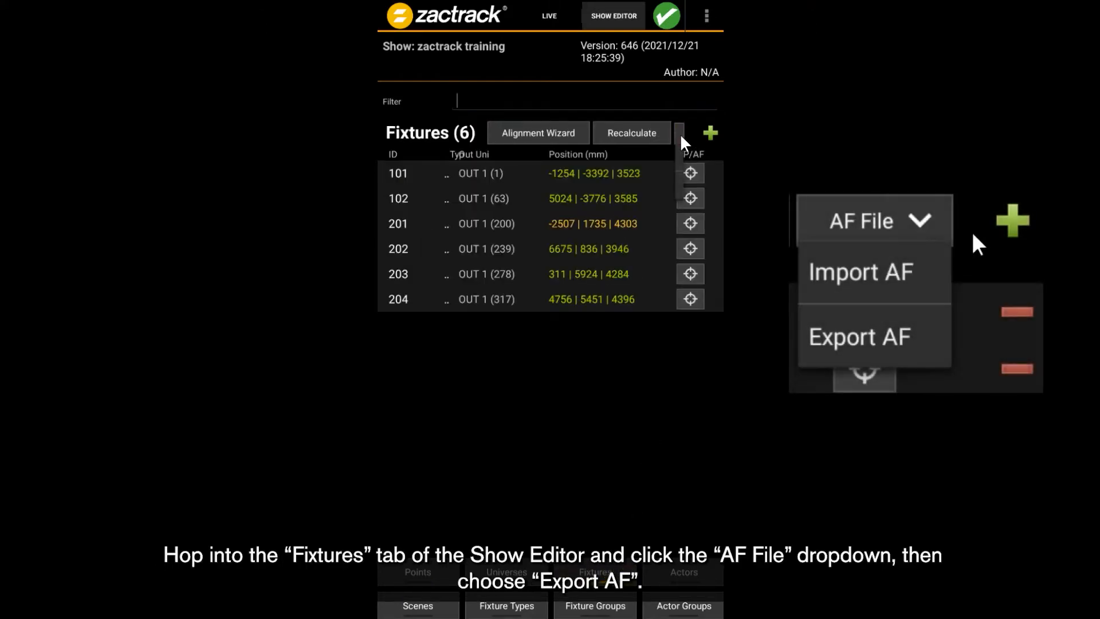
left_click(677, 182)
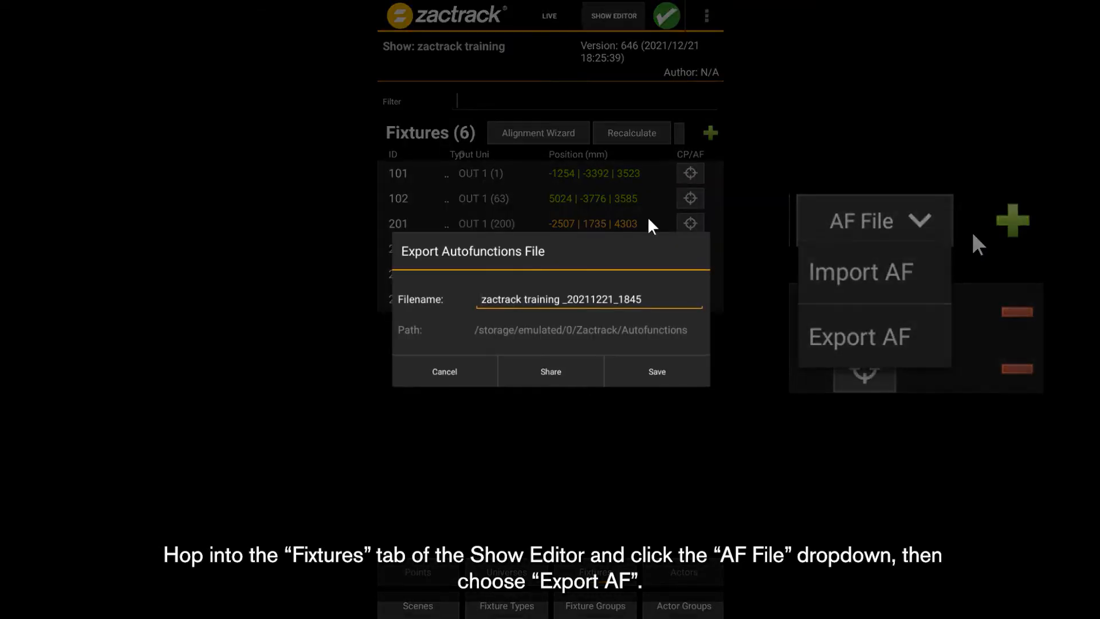
key("ctrl+a")
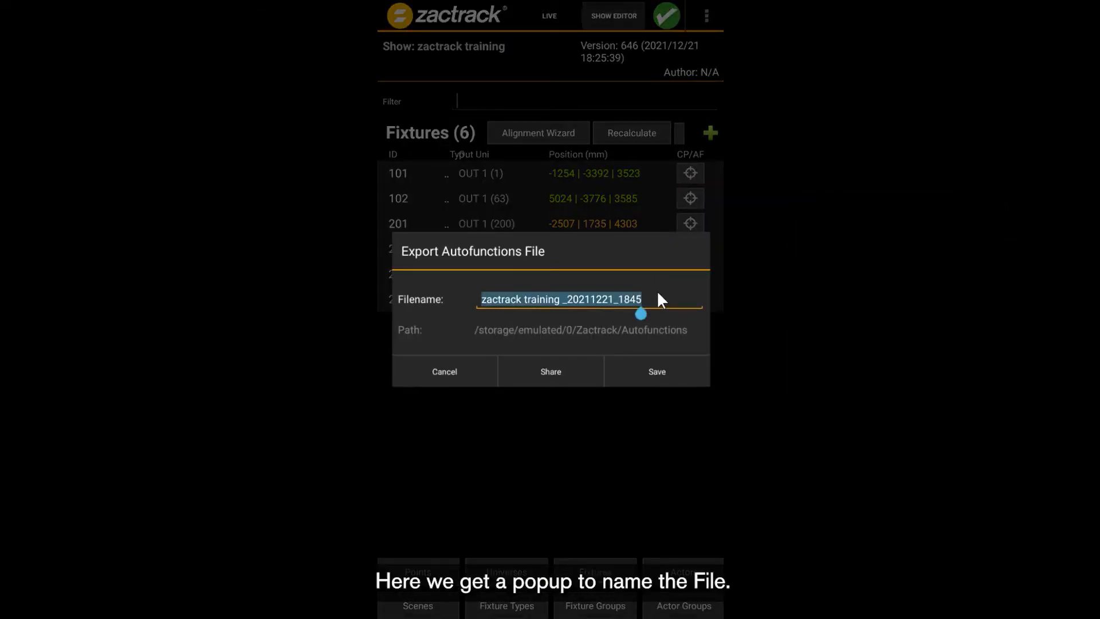
type("zactrac")
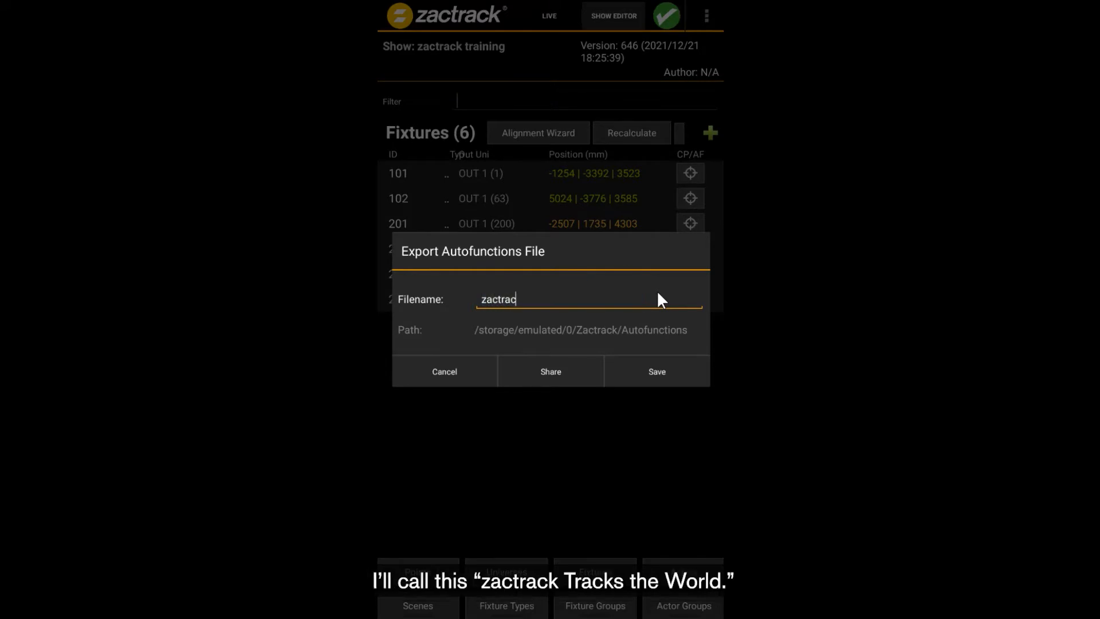
type("k tracks the world")
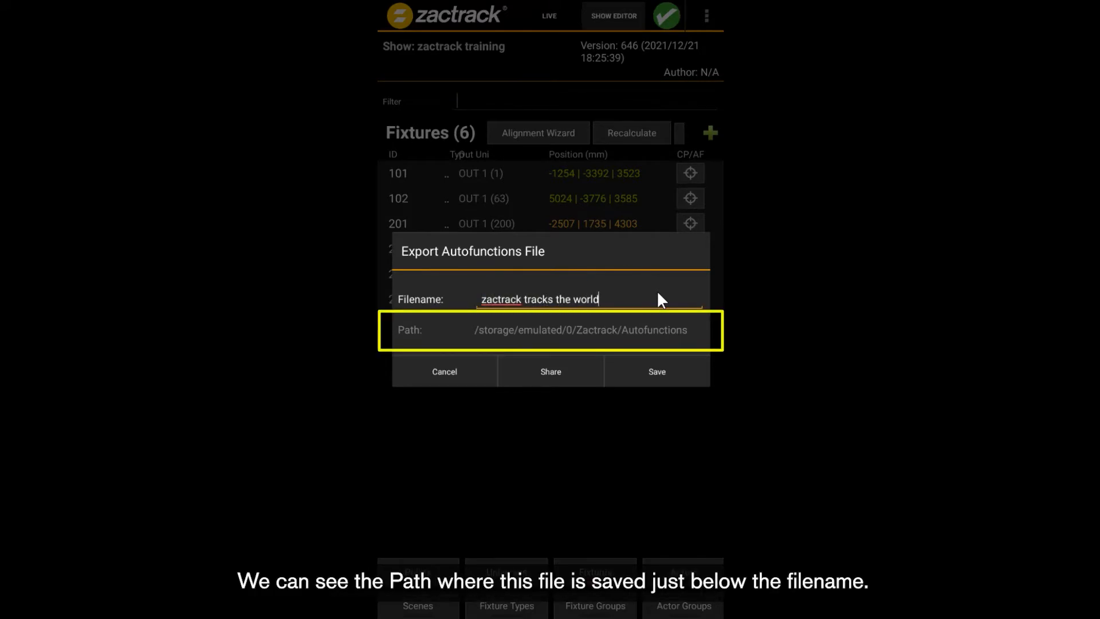
left_click(655, 372)
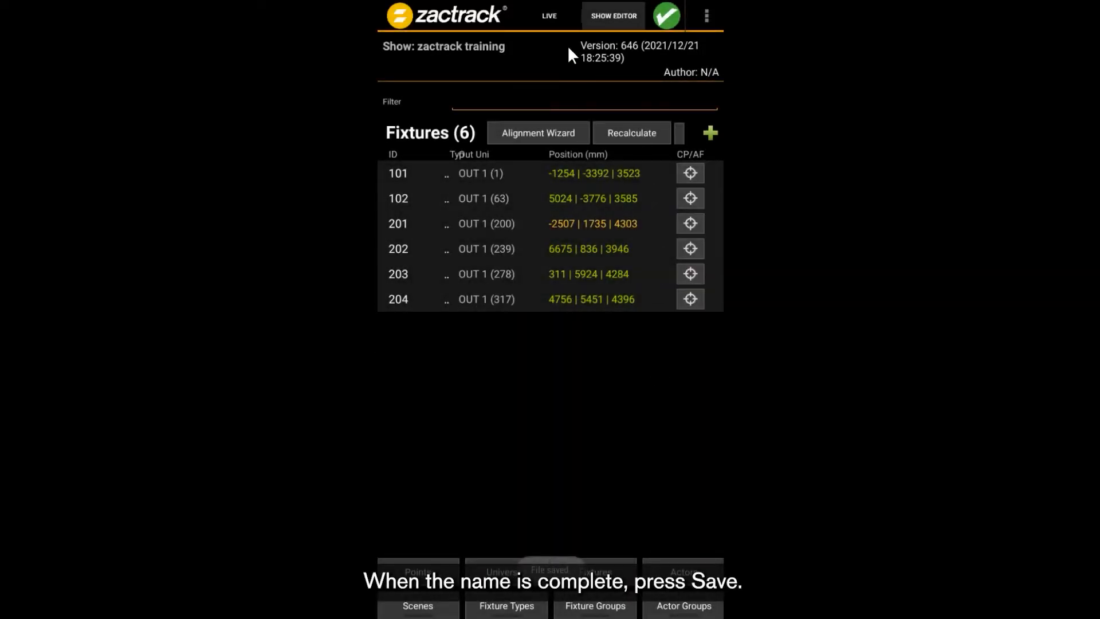
- Switch to the Autofunctions app and load the show file "zactrack Tracks the World"
left_click(511, 2)
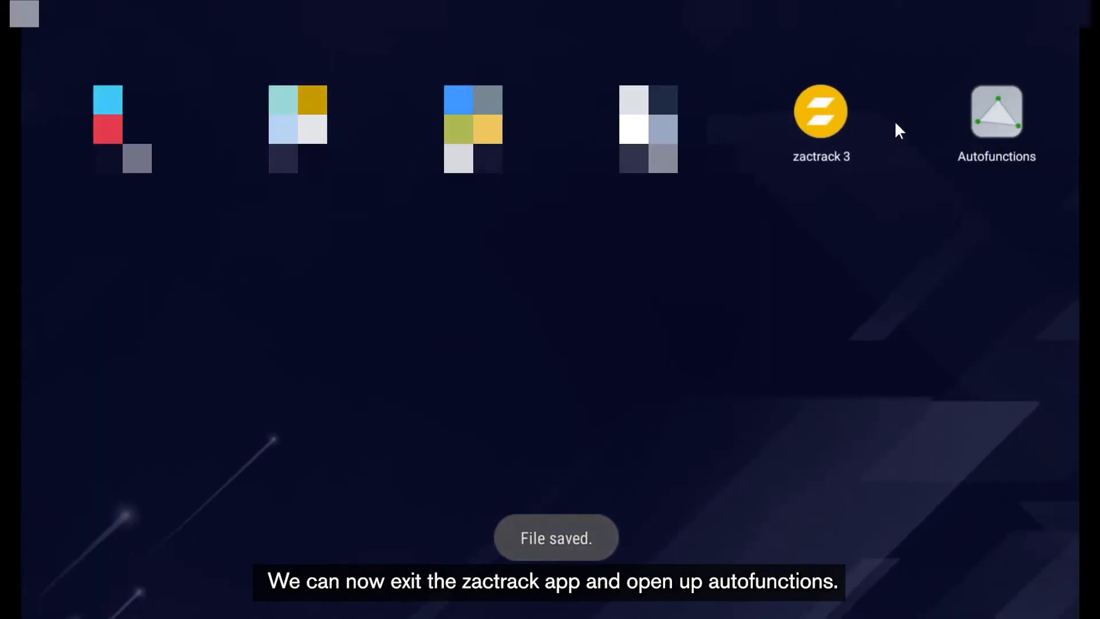
left_click(1009, 122)
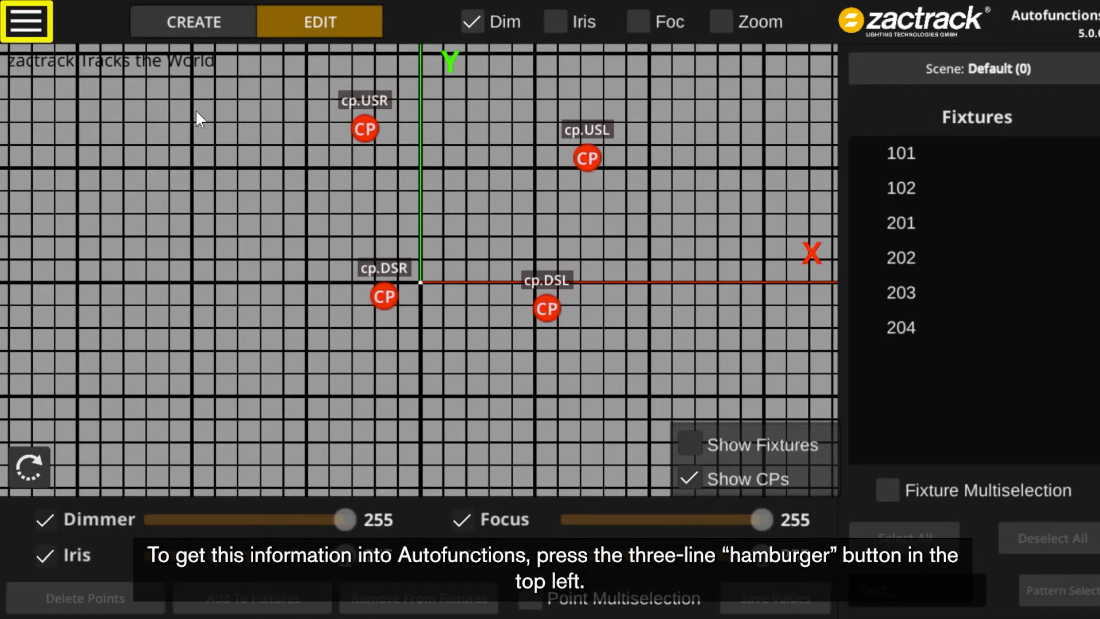
left_click(14, 32)
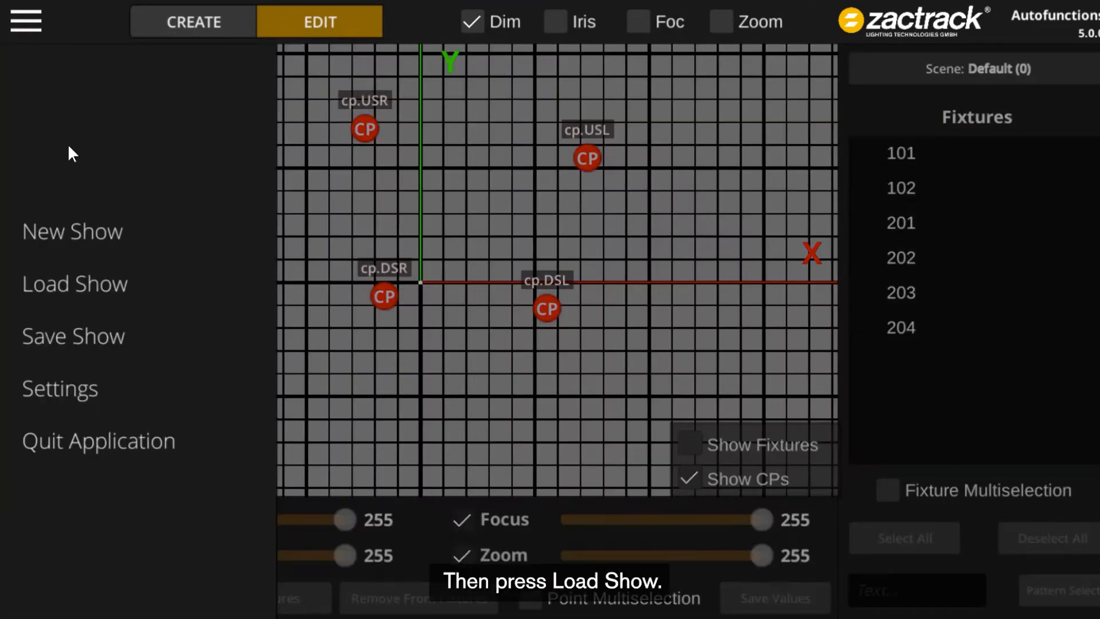
left_click(108, 290)
left_click(372, 332)
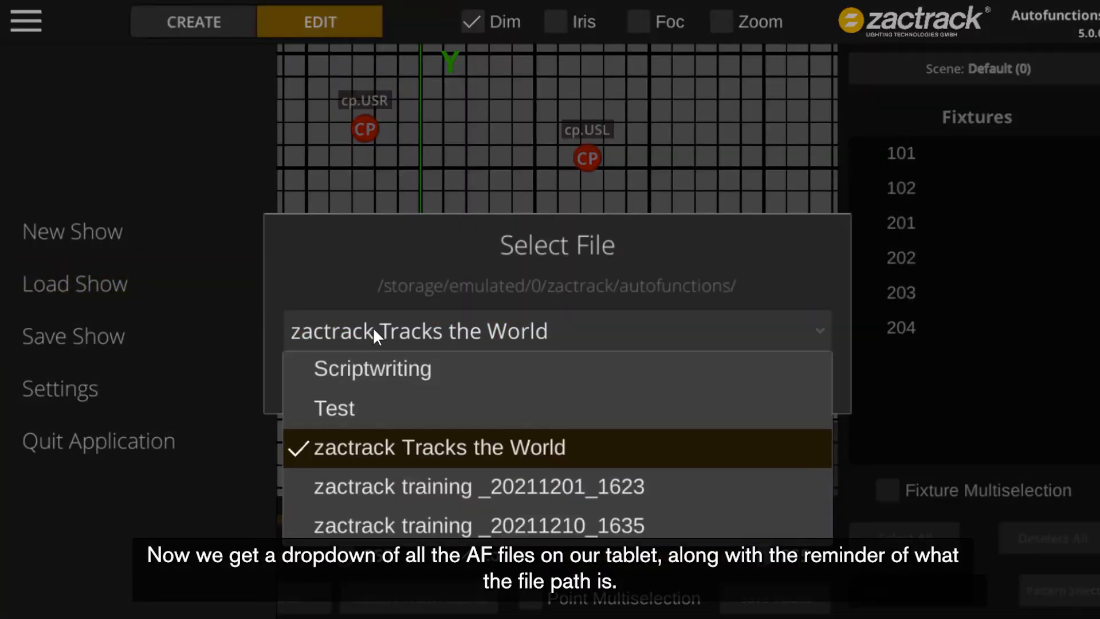
left_click(386, 444)
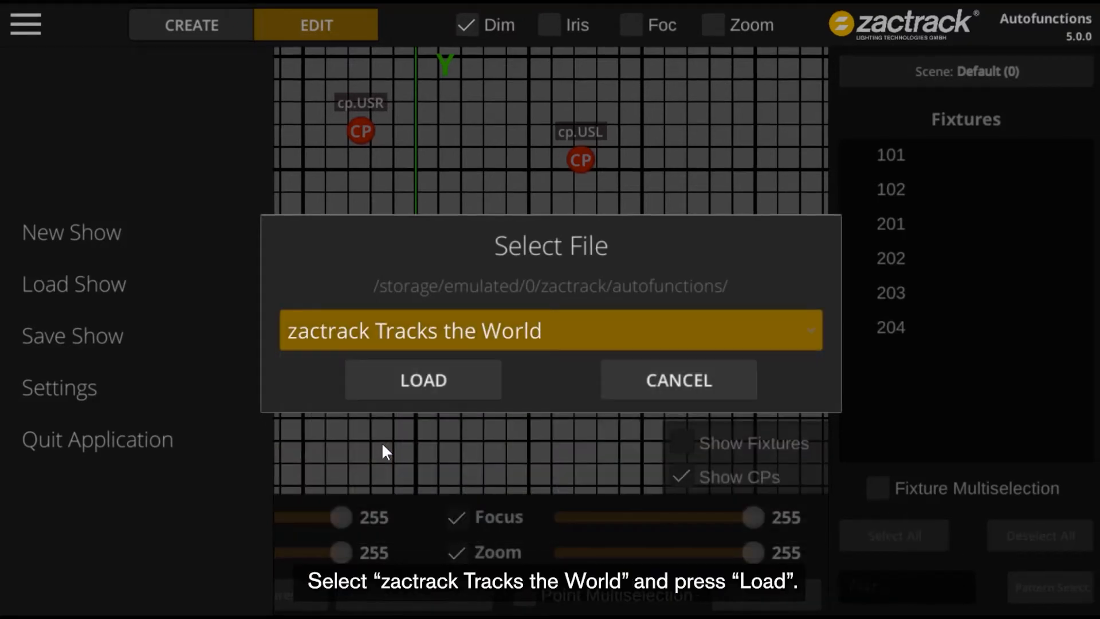
left_click(416, 378)
left_click(415, 378)
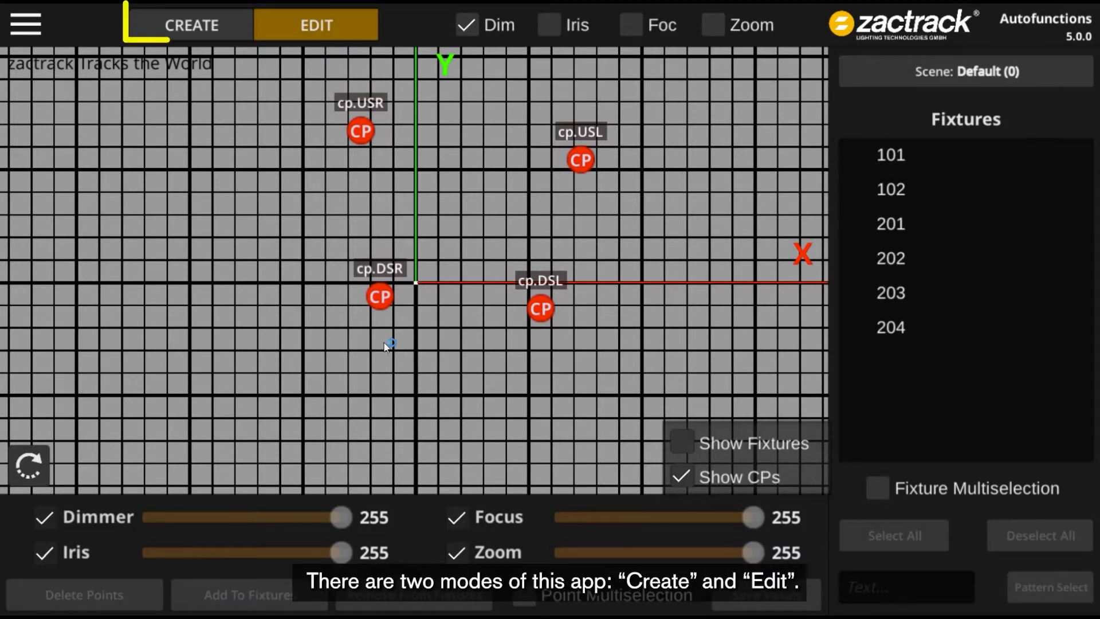
- In Create mode, place points 1 to 4 just inside the USR, USL, DSL and DSR calibration points, in that order
left_click(247, 38)
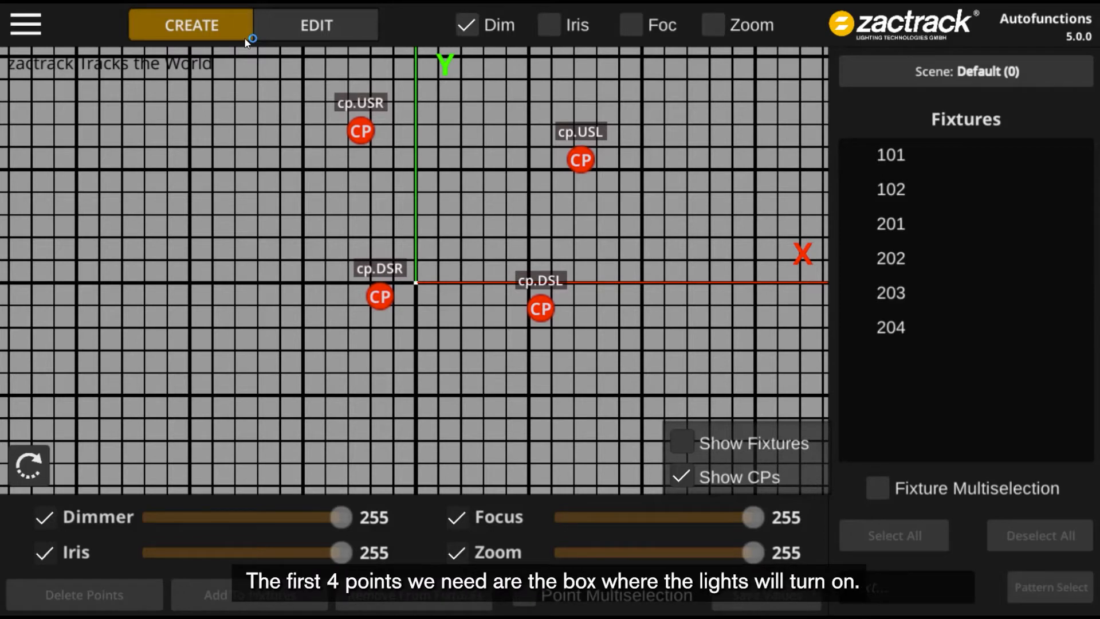
left_click(376, 147)
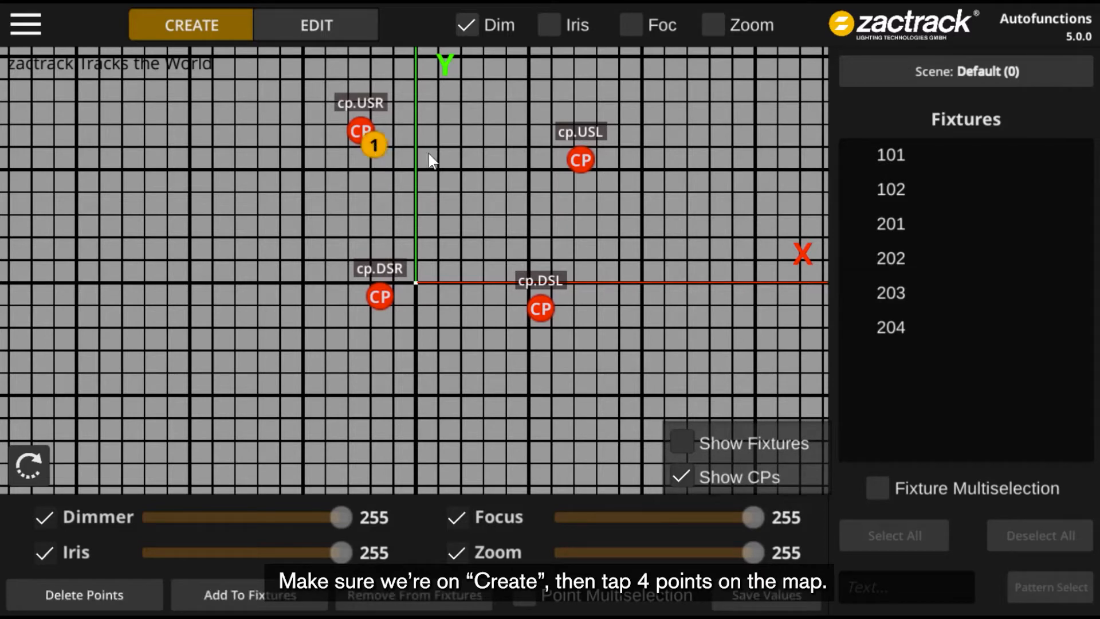
left_click(561, 153)
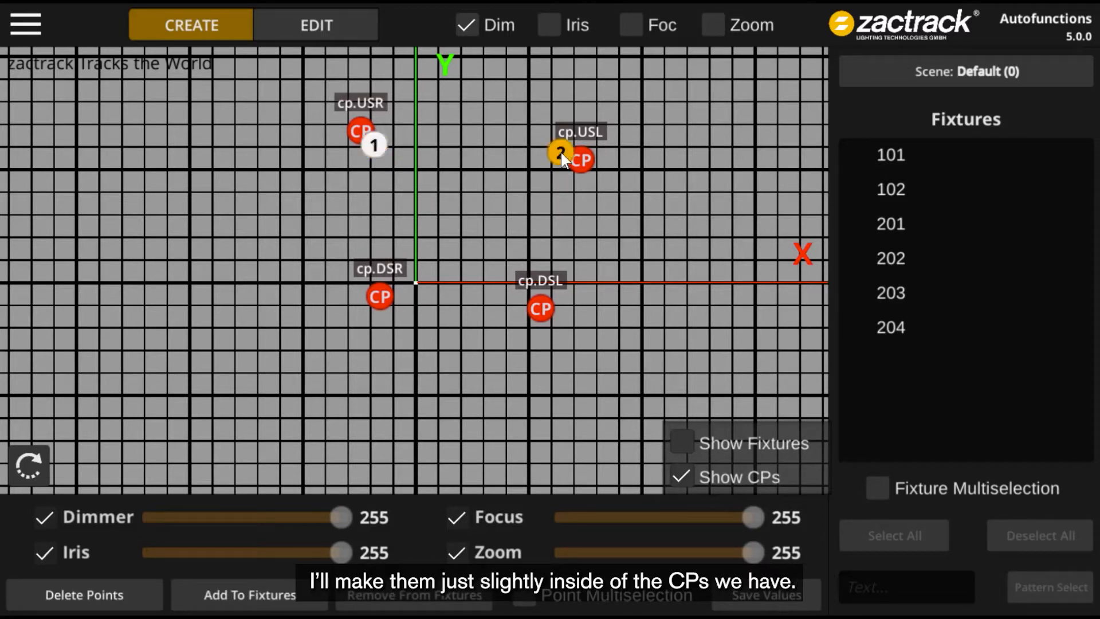
left_click(524, 280)
left_click(404, 278)
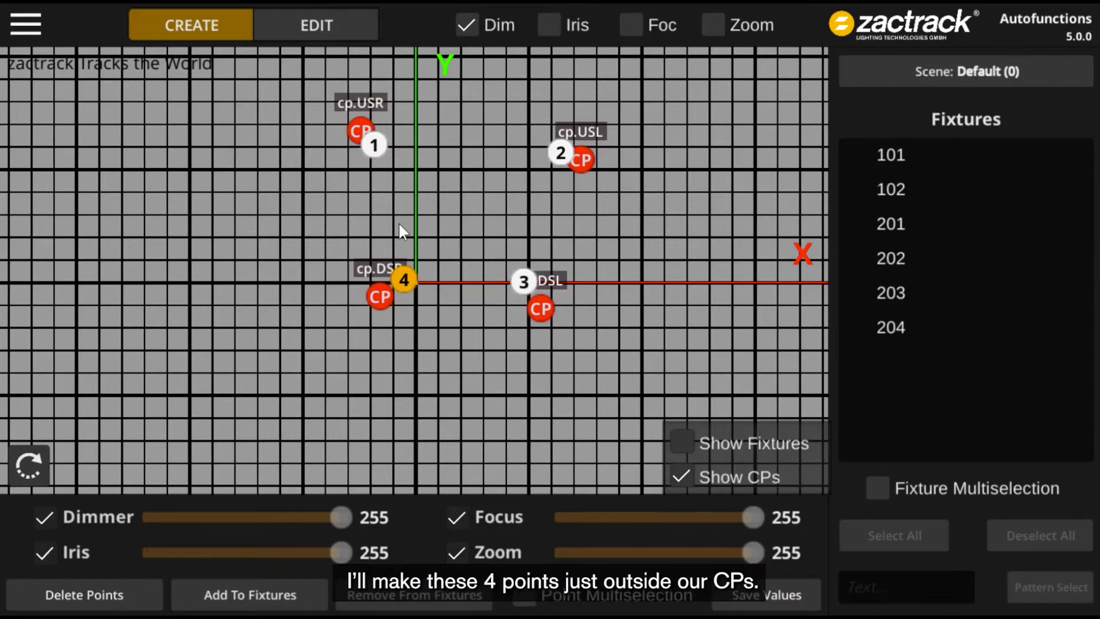
- Place points 5 to 8 just outside the USR, DSR, DSL and USL calibration points, in that order
left_click(332, 100)
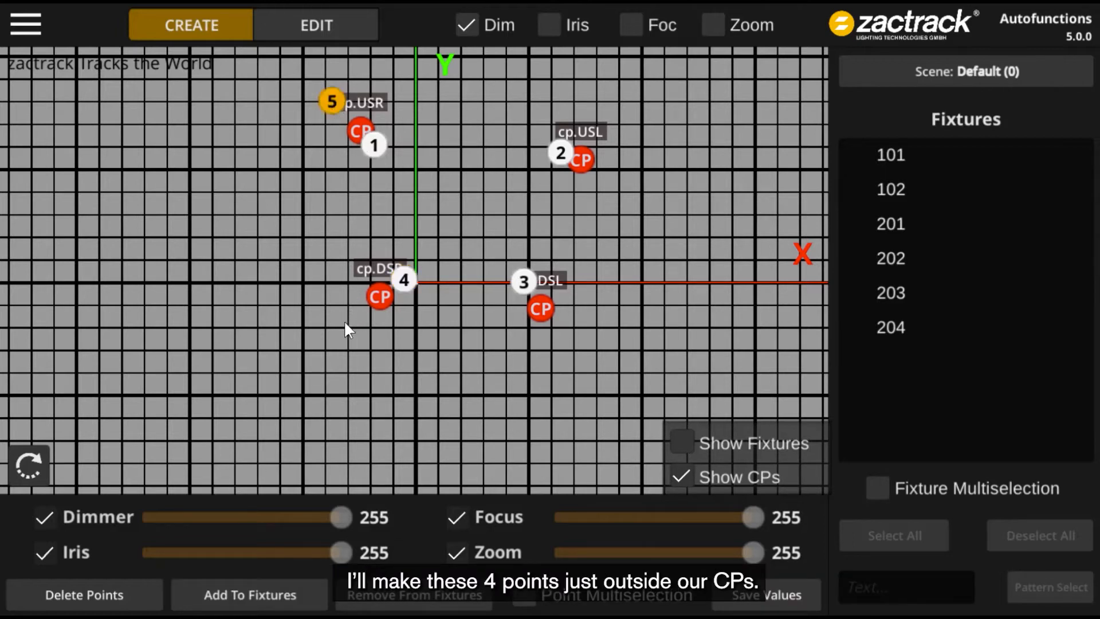
left_click(344, 323)
left_click(579, 335)
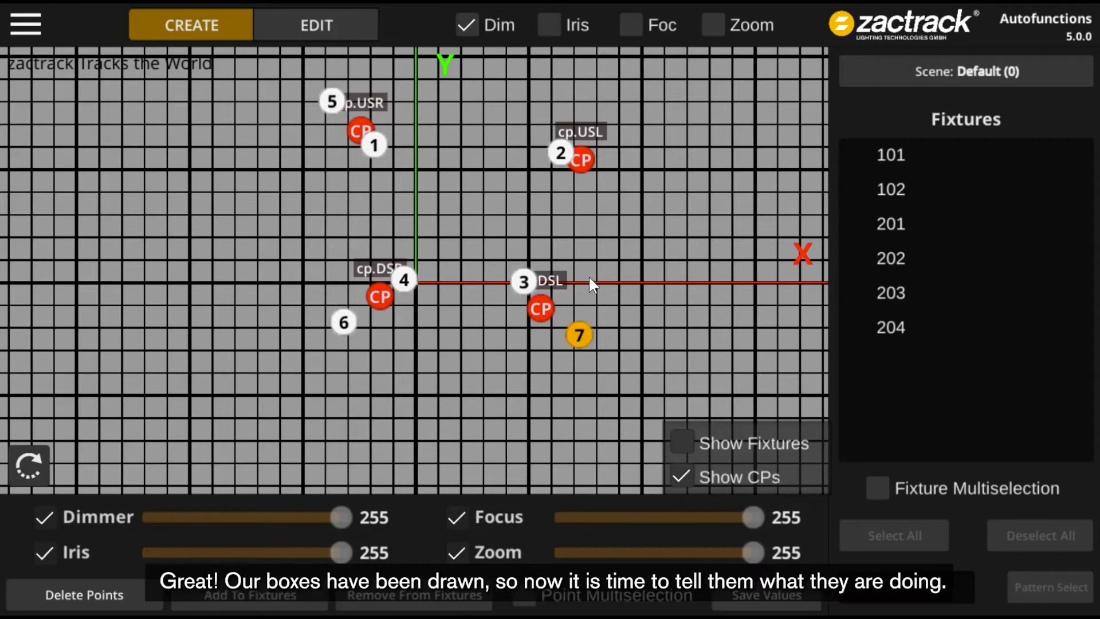
left_click(593, 123)
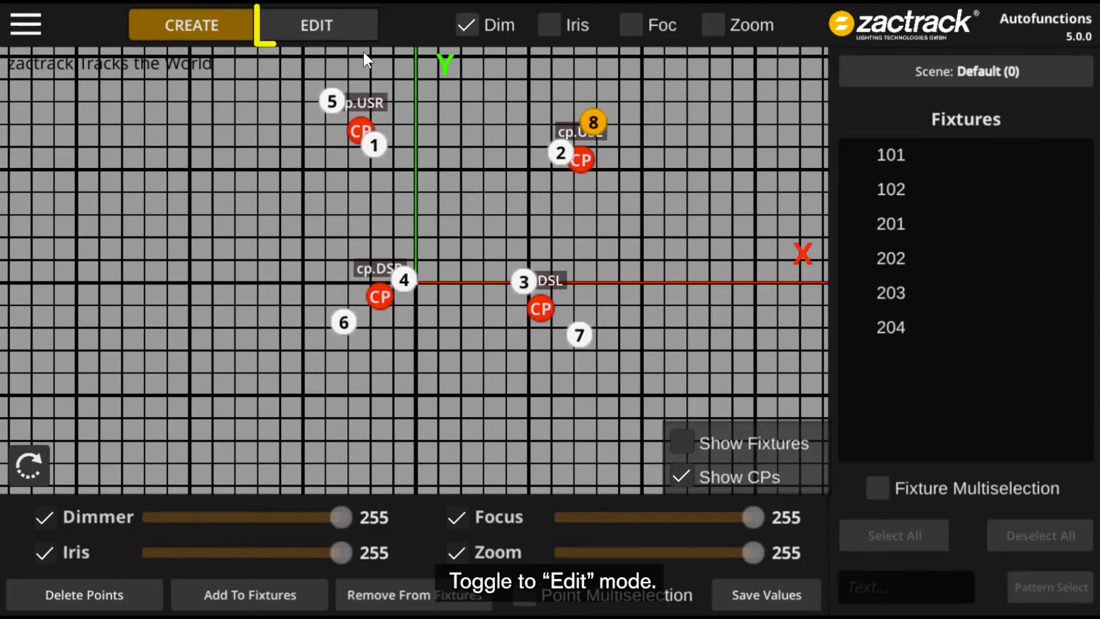
- In Edit mode, slightly adjust the positions of points 8, 3, 7 and 2 on the map
left_click(334, 30)
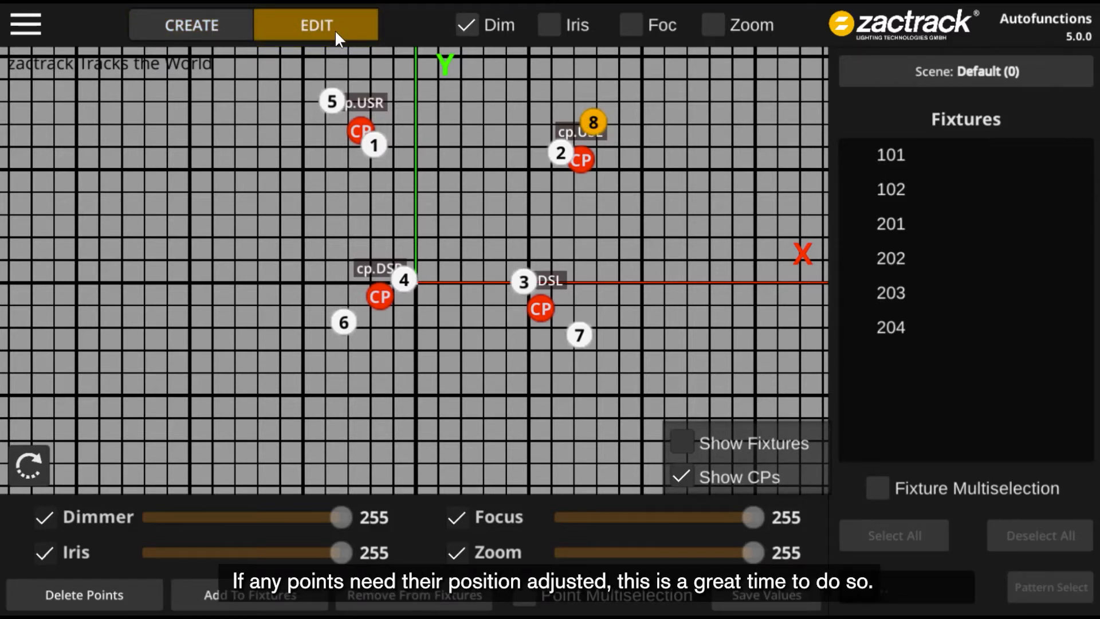
left_click_drag(600, 116, 601, 116)
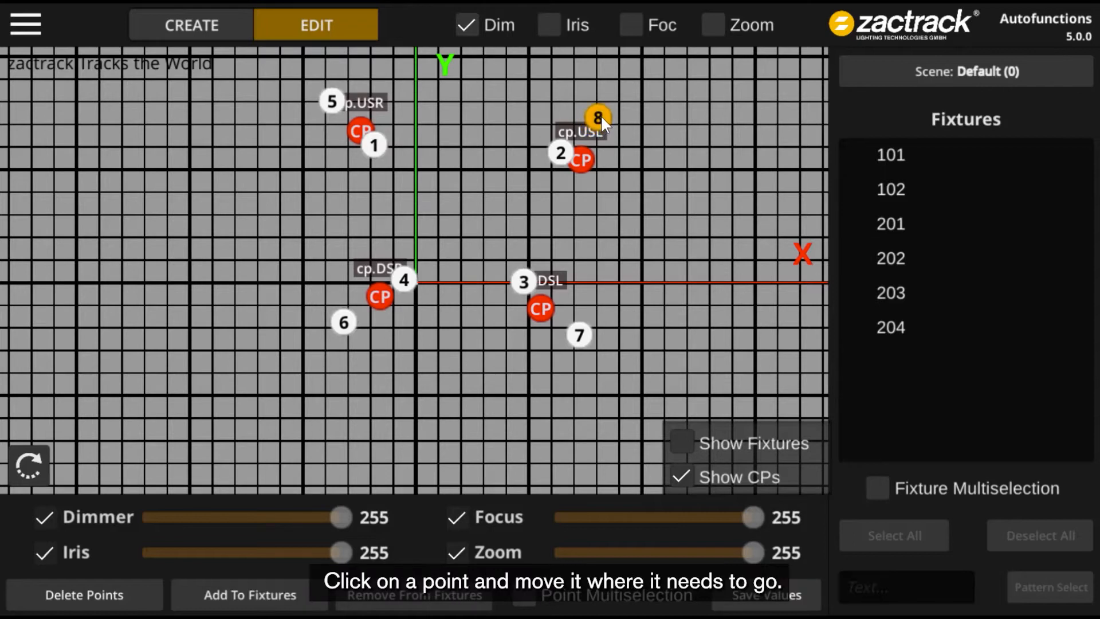
left_click(523, 281)
left_click_drag(520, 285, 517, 289)
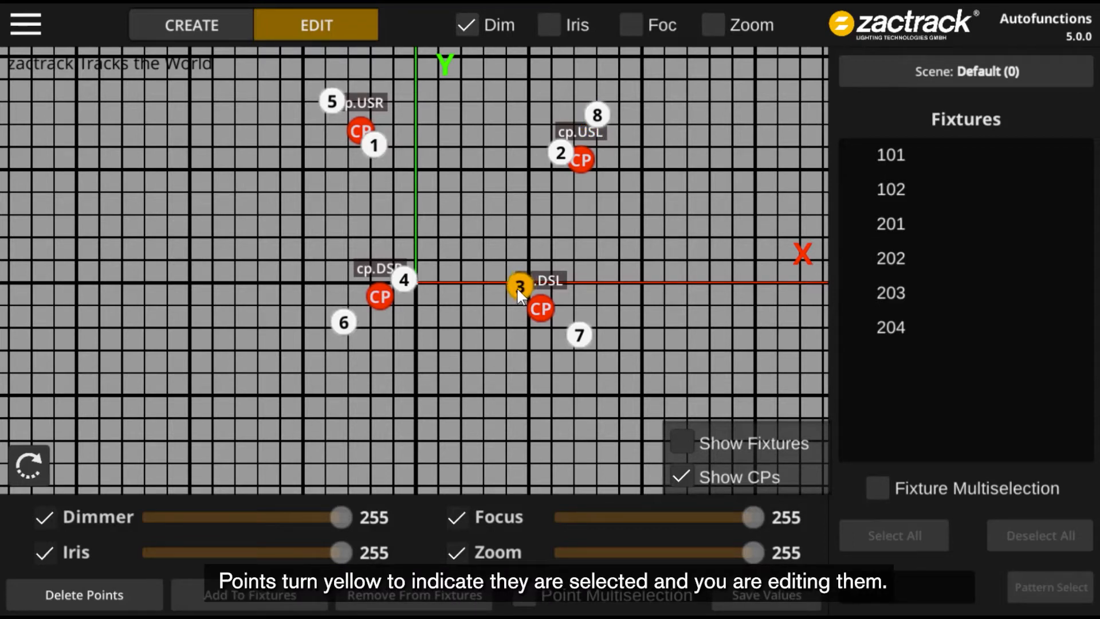
left_click(580, 336)
left_click(561, 150)
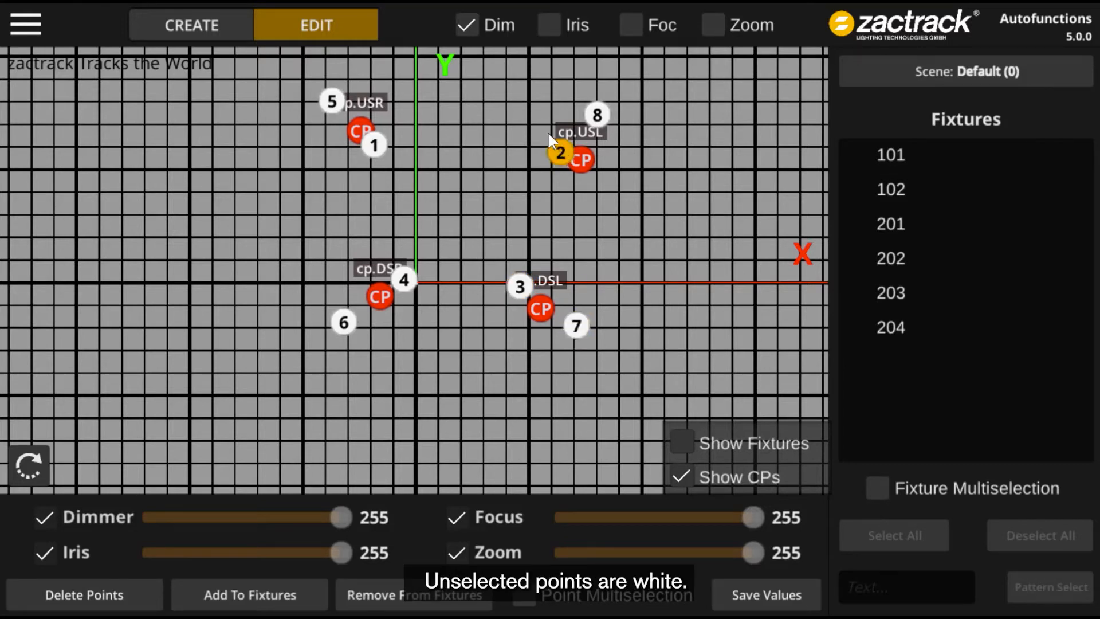
left_click(597, 113)
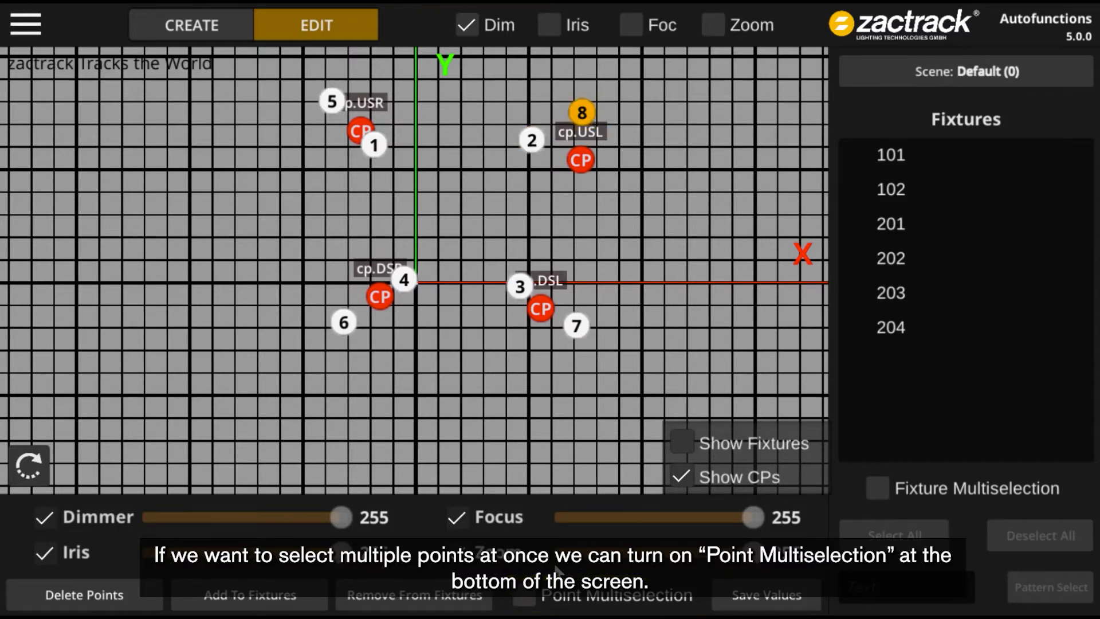
- Enable Point Multiselection and select only points 1 to 4, leaving point 8 deselected
left_click(524, 594)
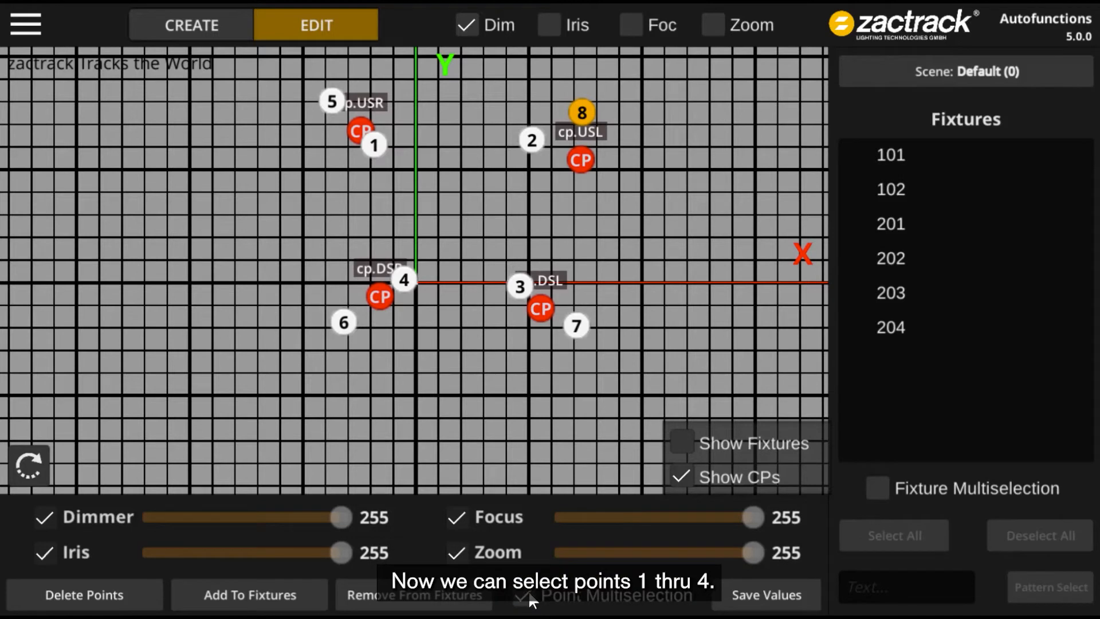
left_click(374, 145)
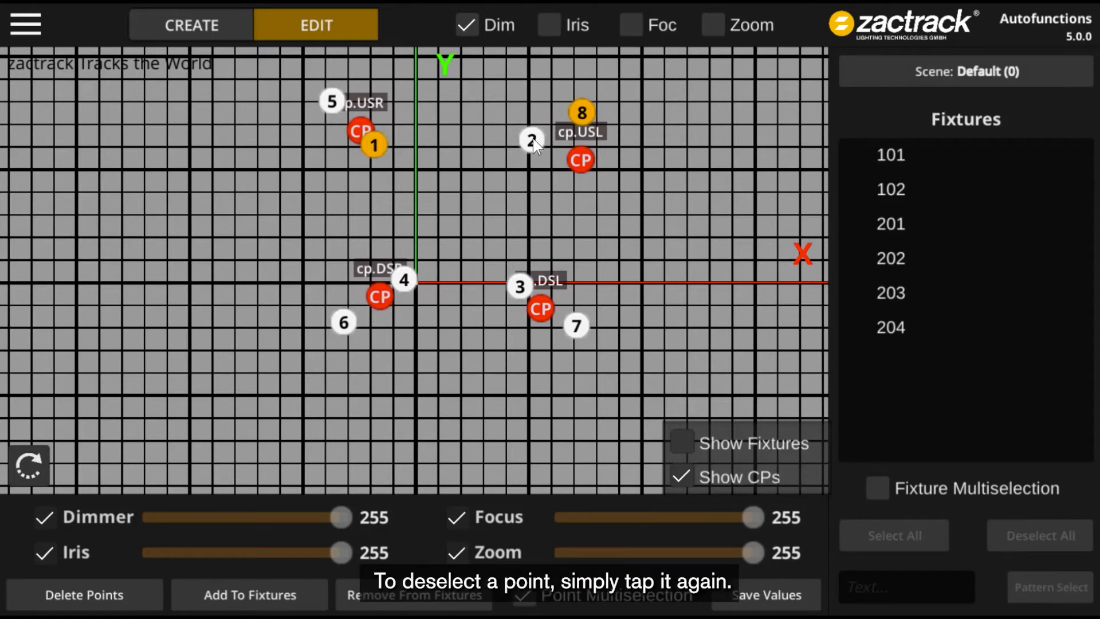
left_click(532, 139)
left_click(519, 286)
left_click(406, 278)
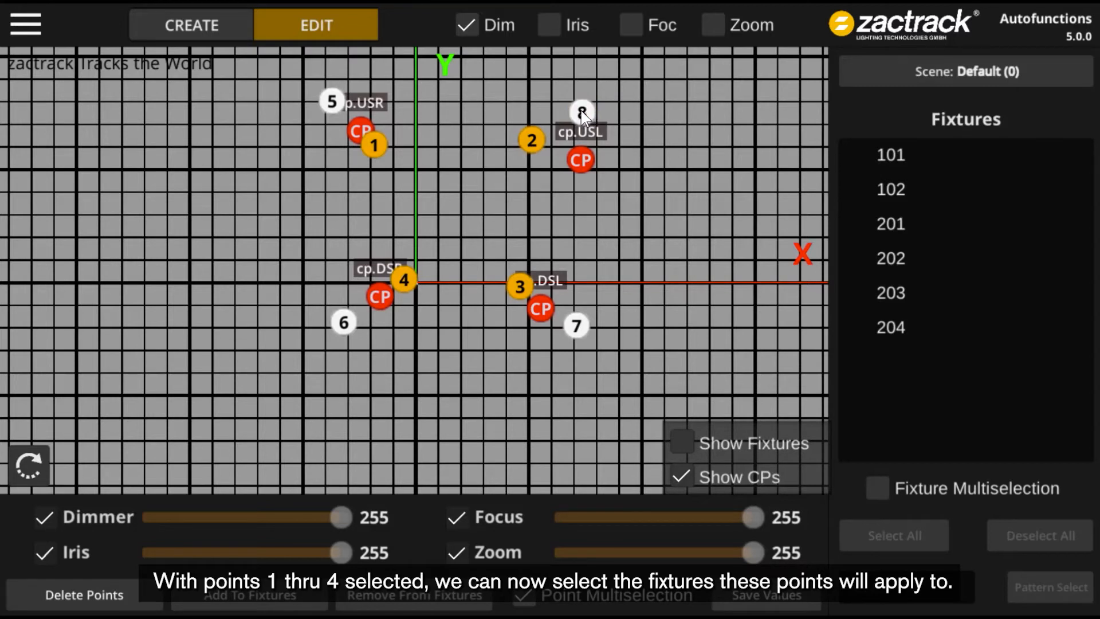
- Enable Fixture Multiselection and select all fixtures: 101, 102, 201, 202, 203 and 204
left_click(886, 150)
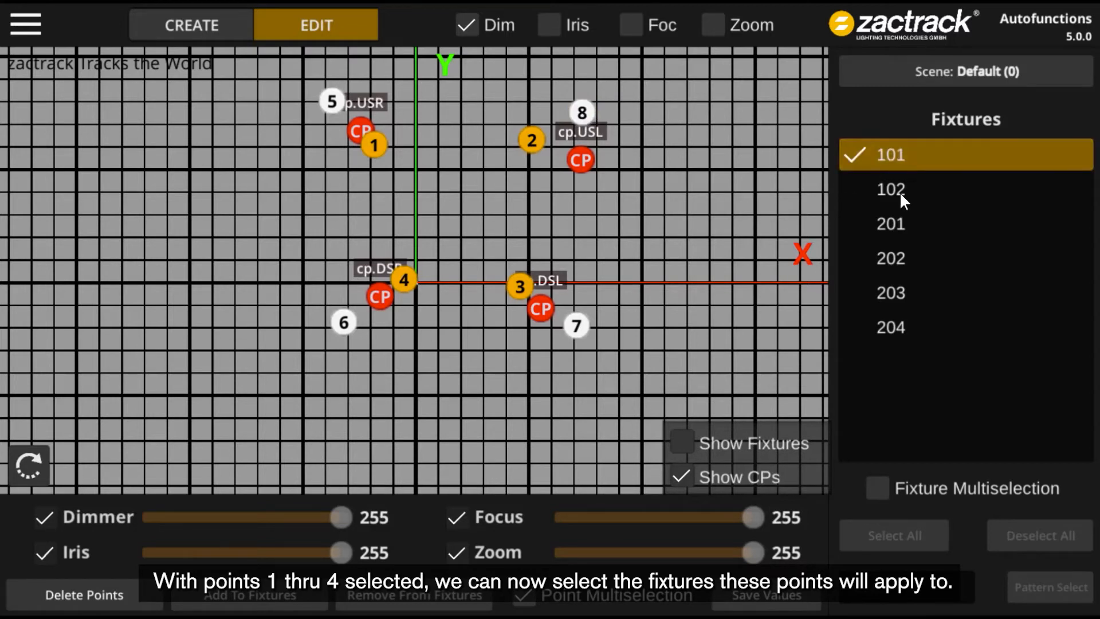
left_click(899, 191)
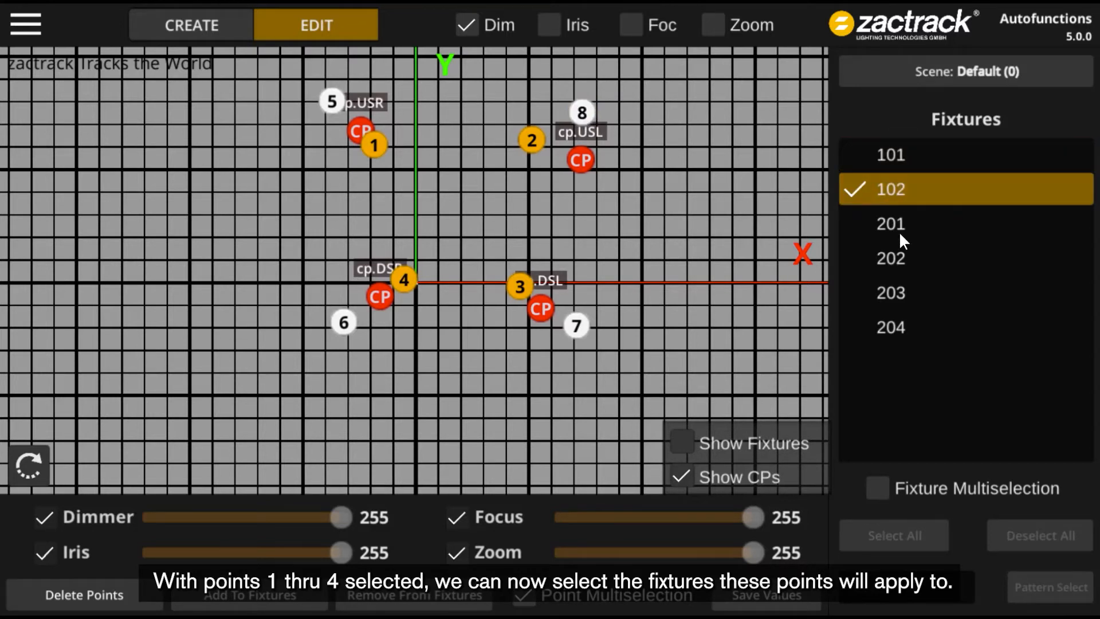
left_click(891, 158)
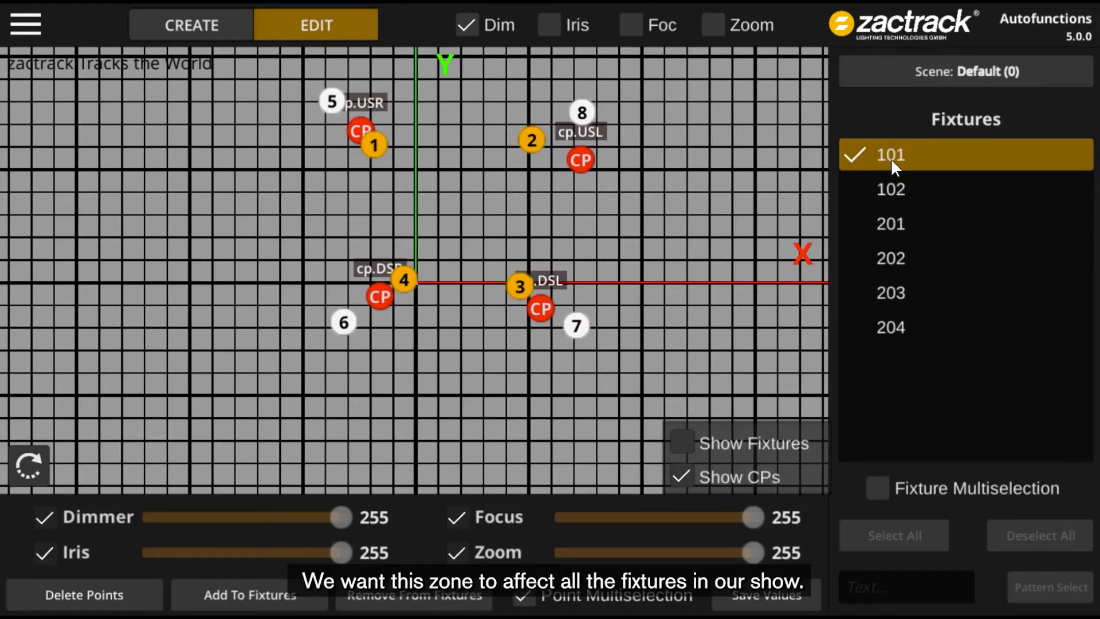
left_click(879, 496)
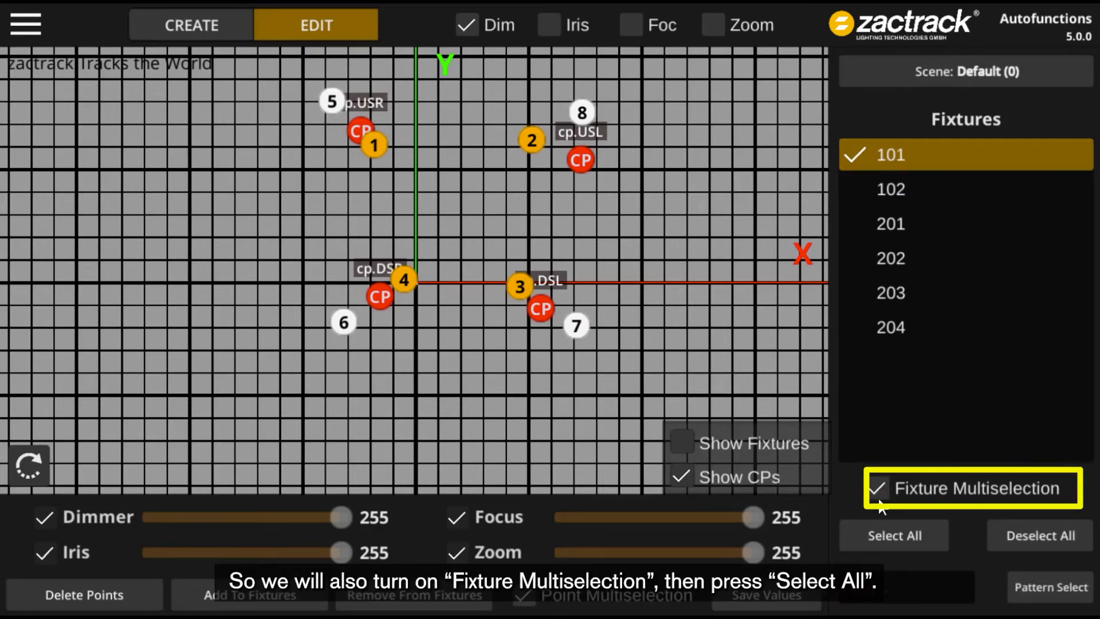
left_click(901, 194)
left_click(901, 226)
left_click(901, 257)
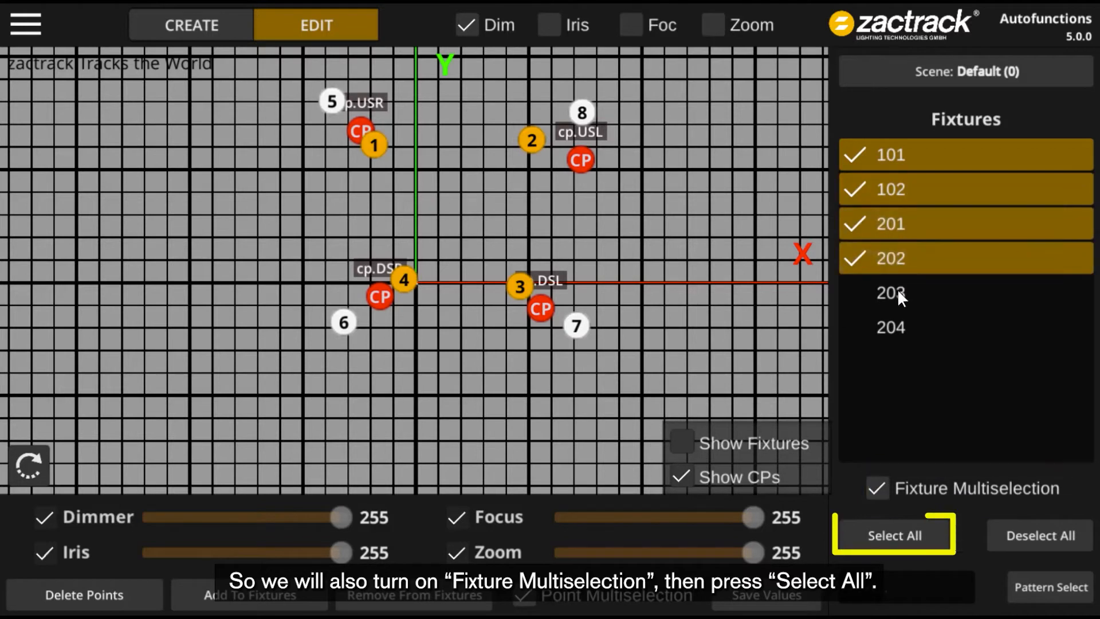
left_click(897, 293)
left_click(902, 325)
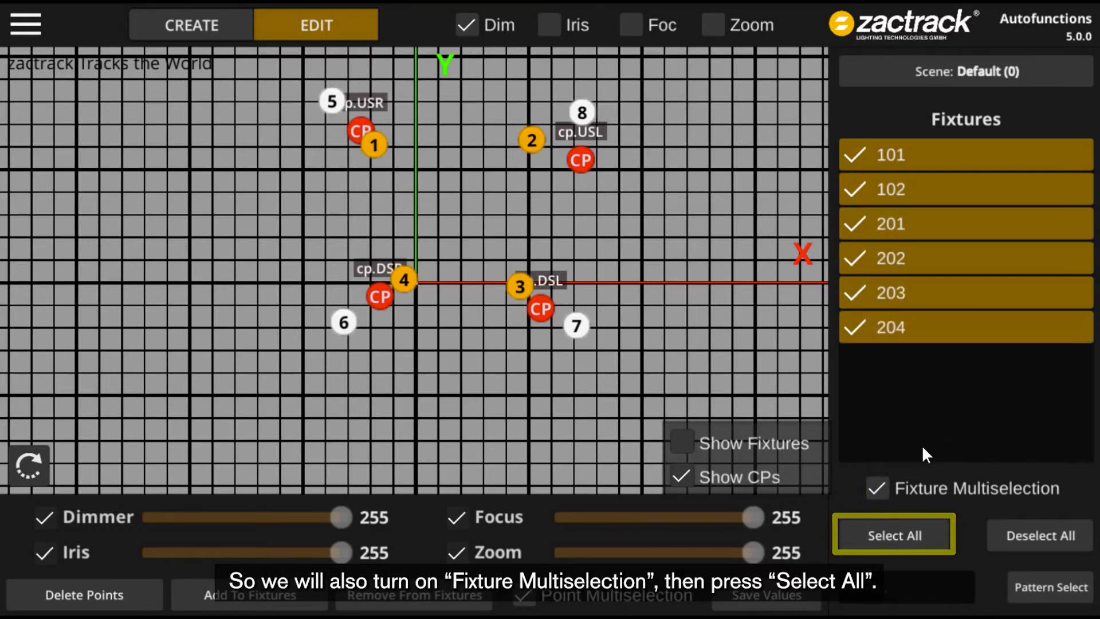
left_click(921, 532)
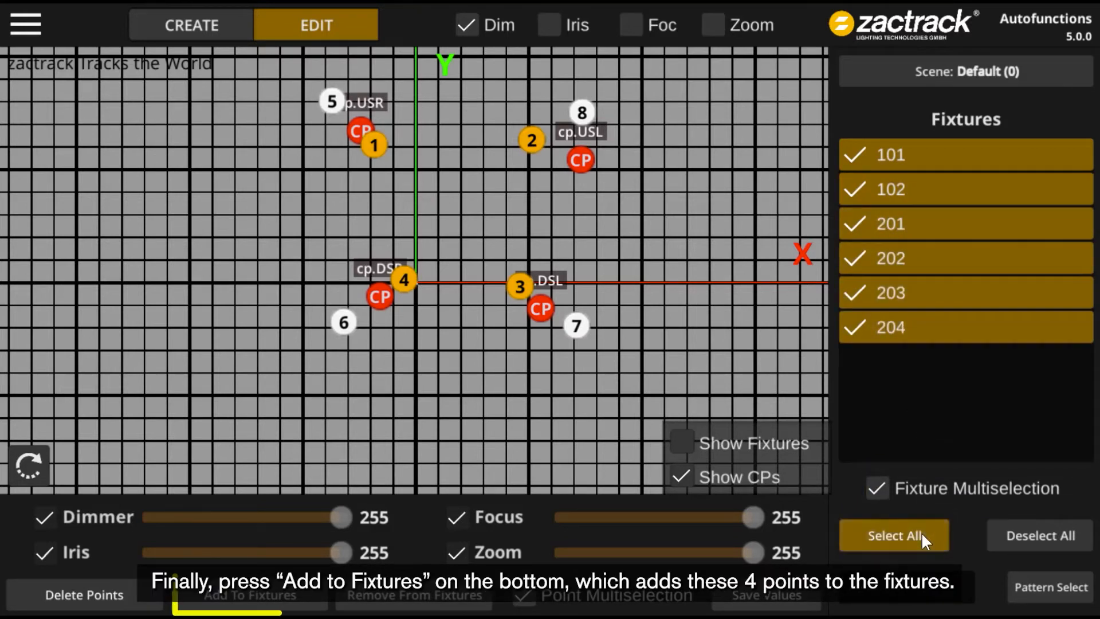
- Add points 1 to 4 to the selected fixtures, exclude Iris, Focus and Zoom, and save Dimmer at 255
left_click(309, 600)
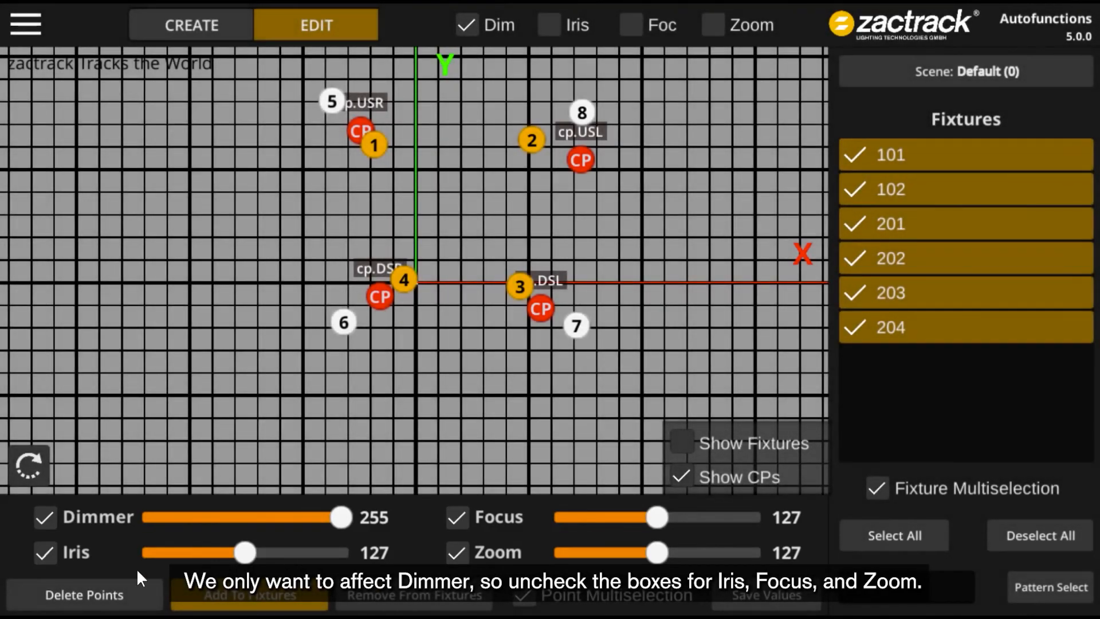
left_click(46, 551)
left_click(457, 517)
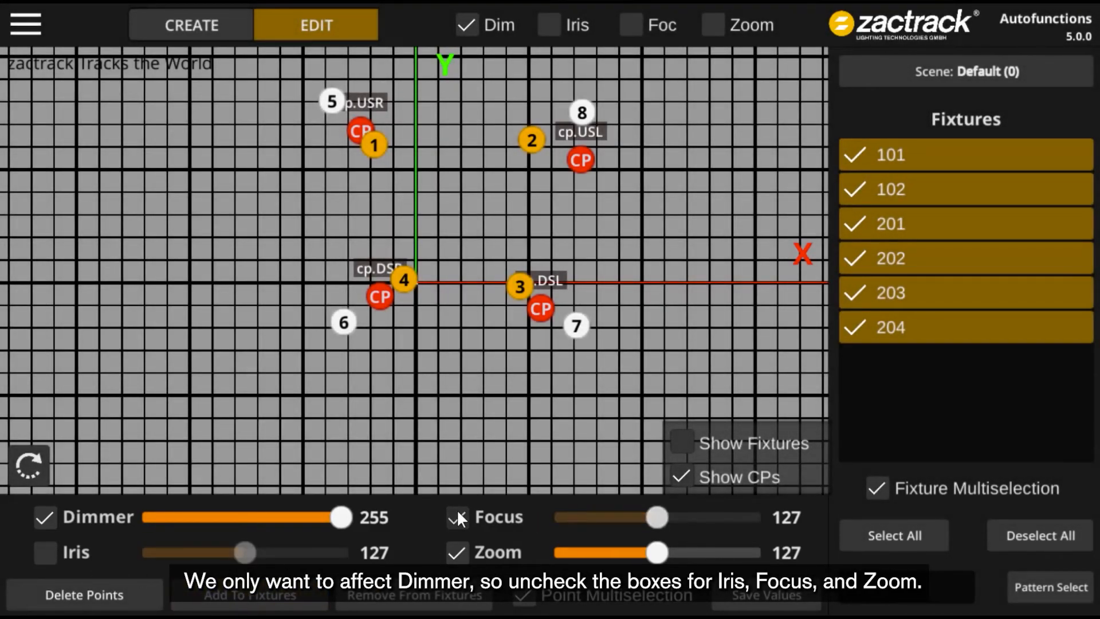
left_click(459, 552)
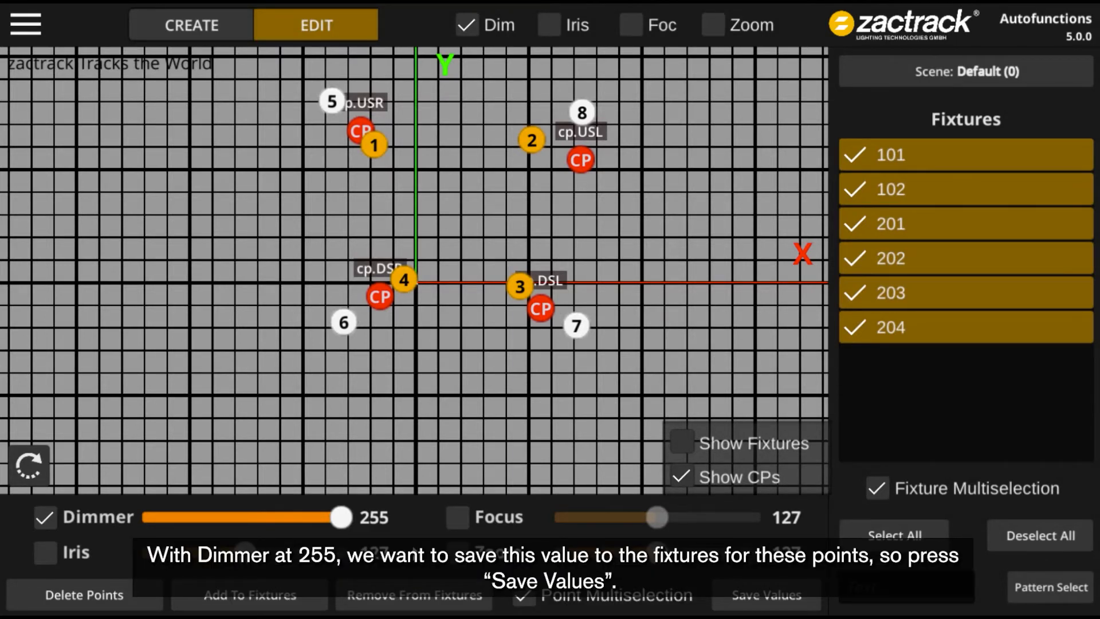
left_click(754, 592)
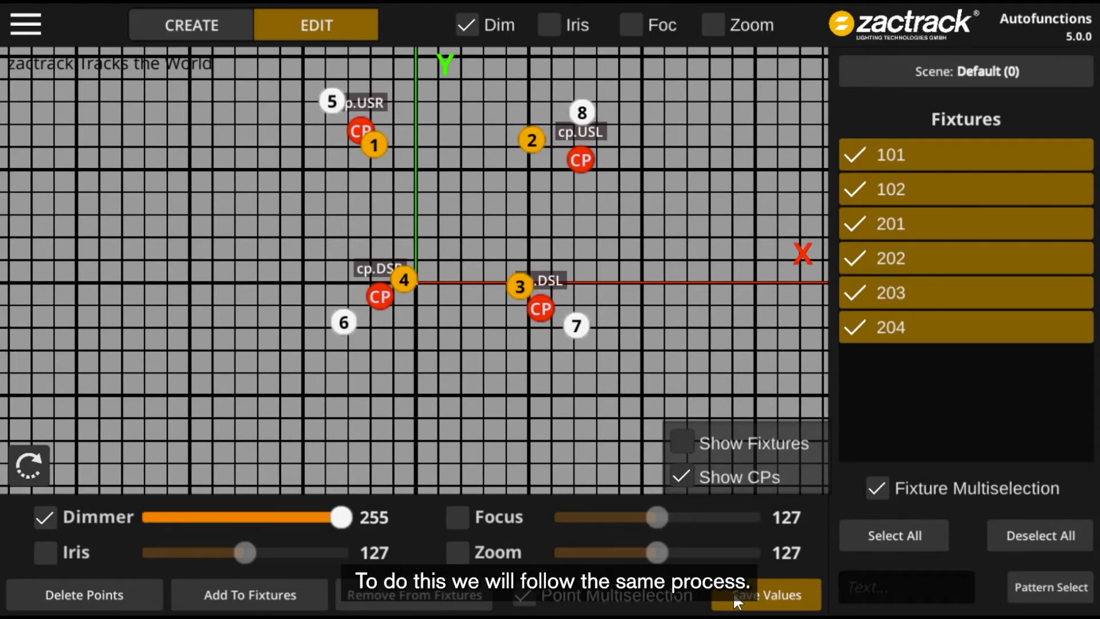
- Deselect points 1 to 4, select points 5 to 8, and add them to all the selected fixtures
left_click(374, 145)
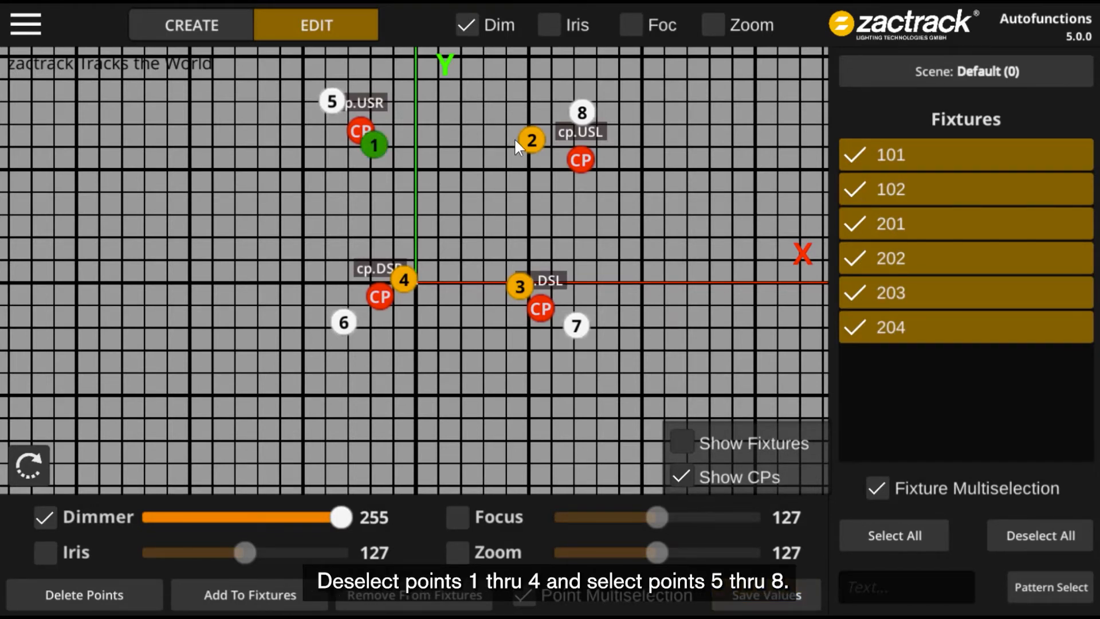
left_click(408, 278)
left_click(333, 102)
left_click(350, 325)
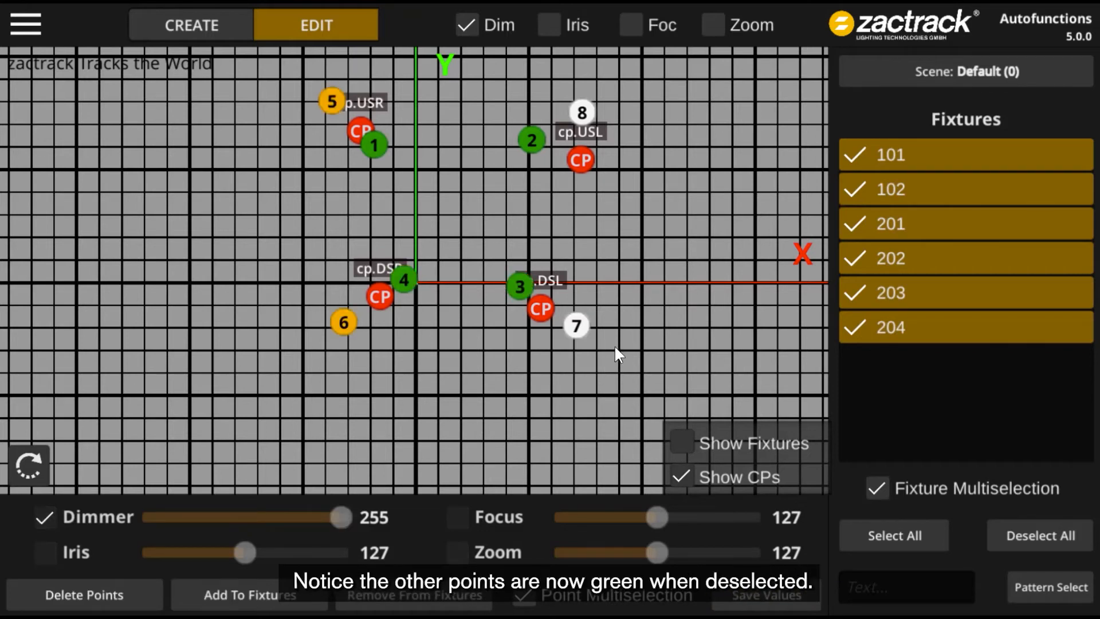
left_click(578, 326)
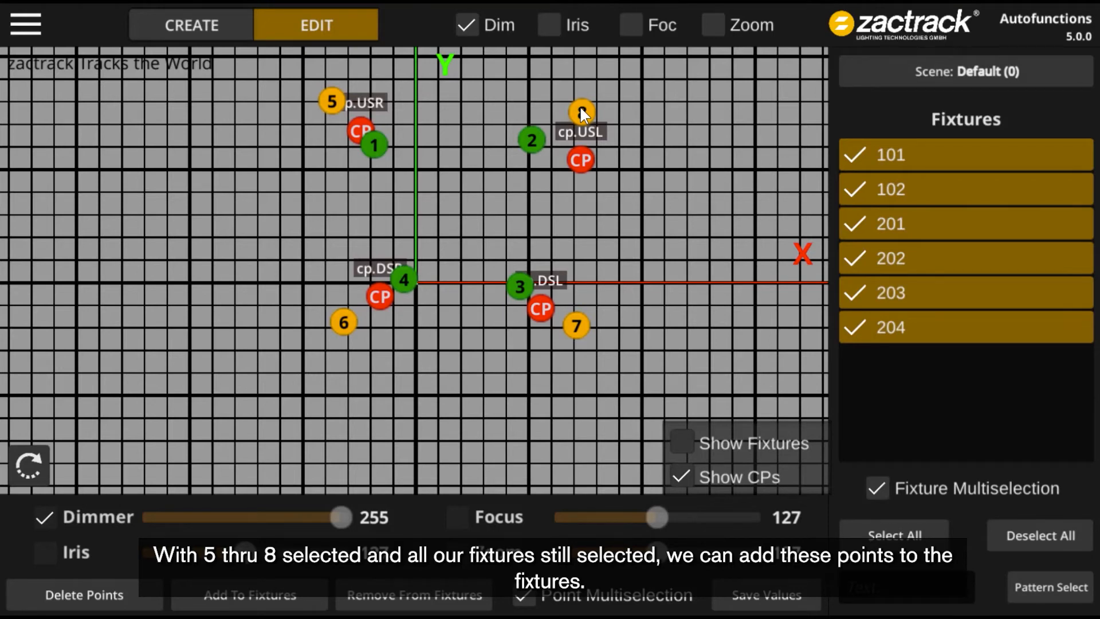
left_click(290, 606)
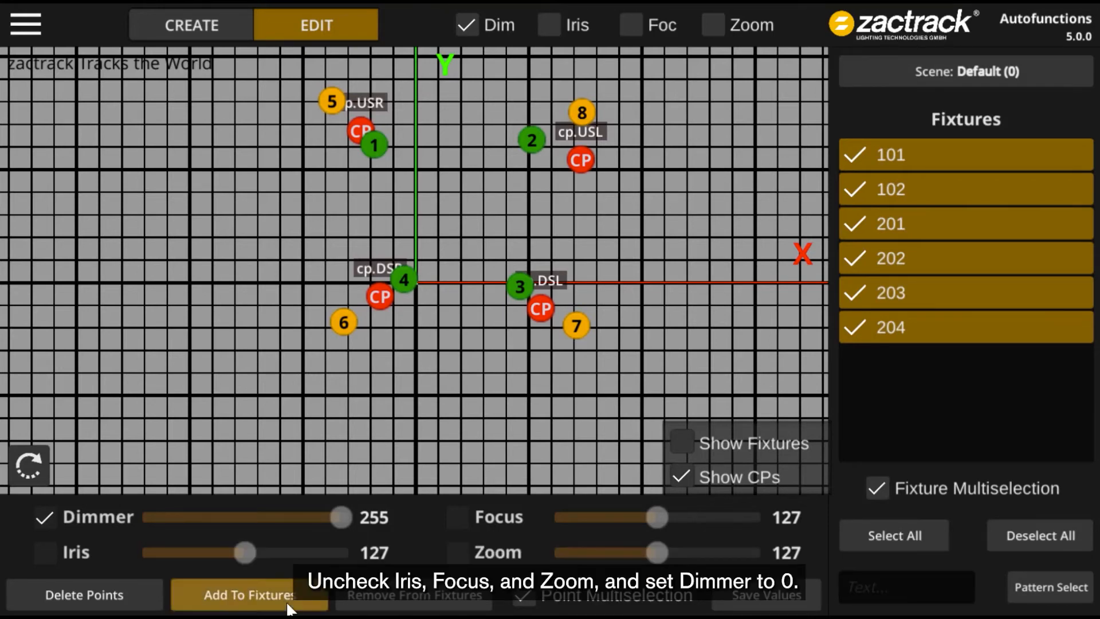
- For points 5 to 8, exclude Zoom, Focus and Iris, set Dimmer to 0, and save the values
left_click(457, 553)
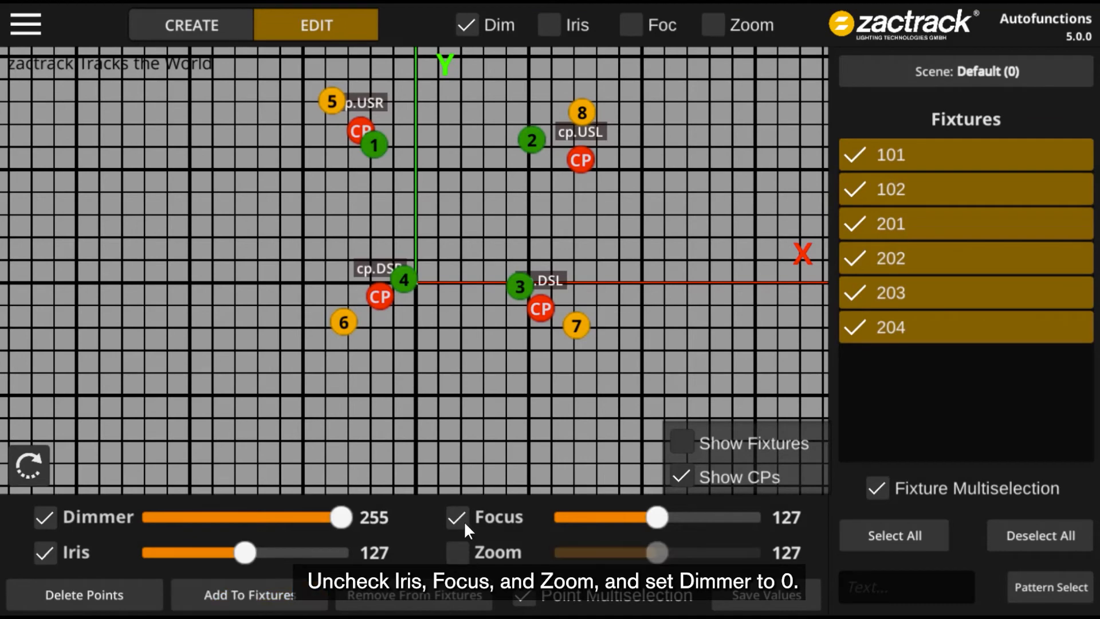
left_click(461, 519)
left_click(49, 553)
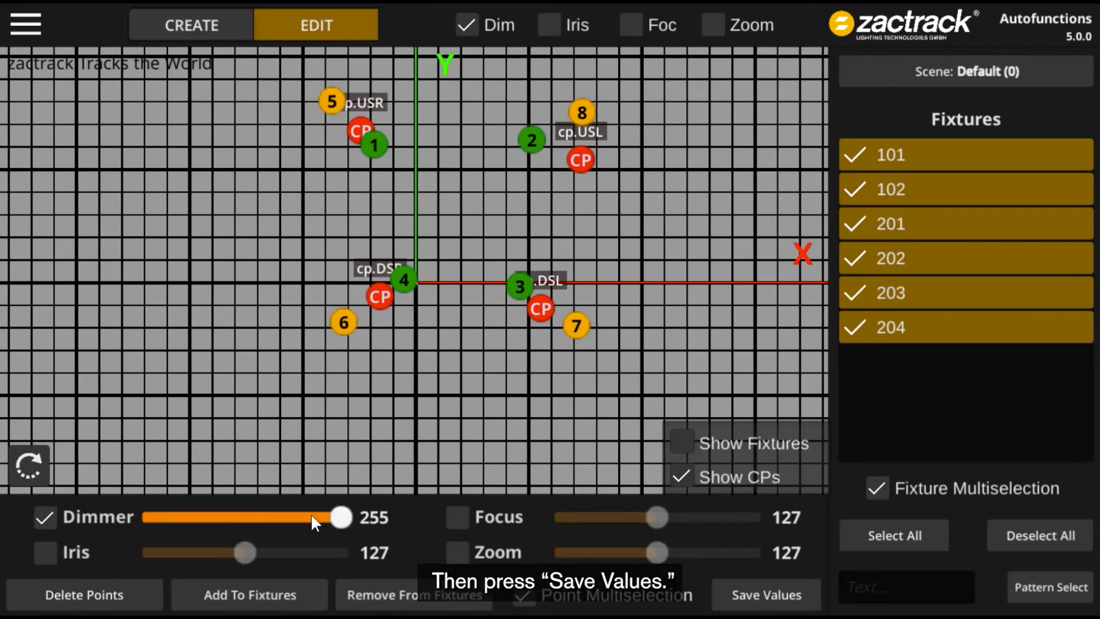
left_click_drag(312, 515, 129, 517)
left_click(780, 595)
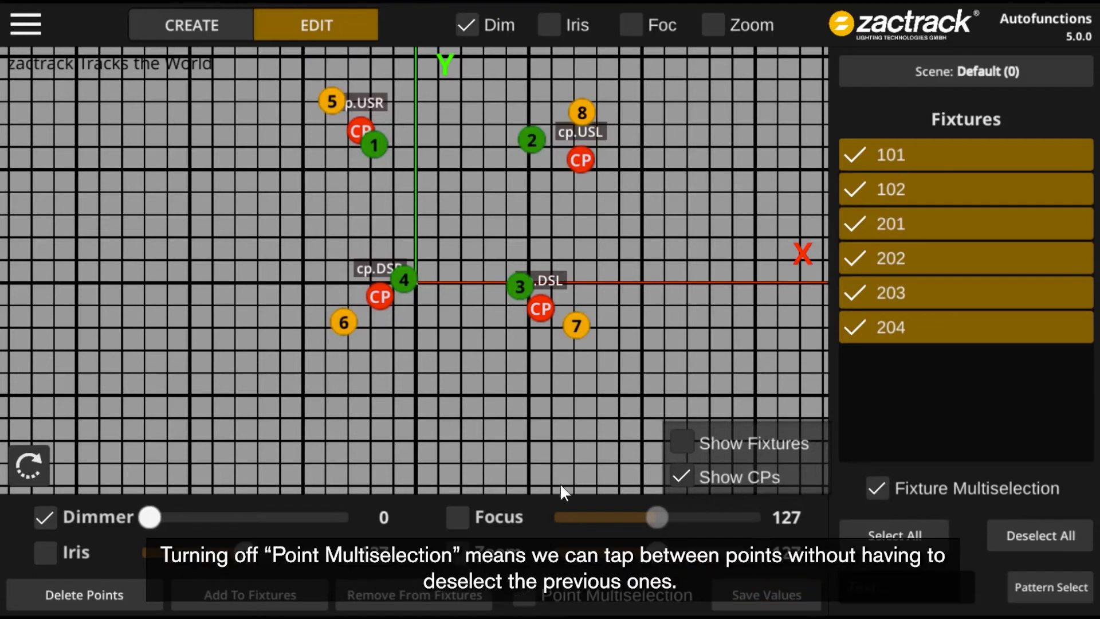
- With Point Multiselection disabled, check the saved Dimmer values of points 7, 3, 2, 8, 1, 5 and 6 one at a time
left_click(576, 328)
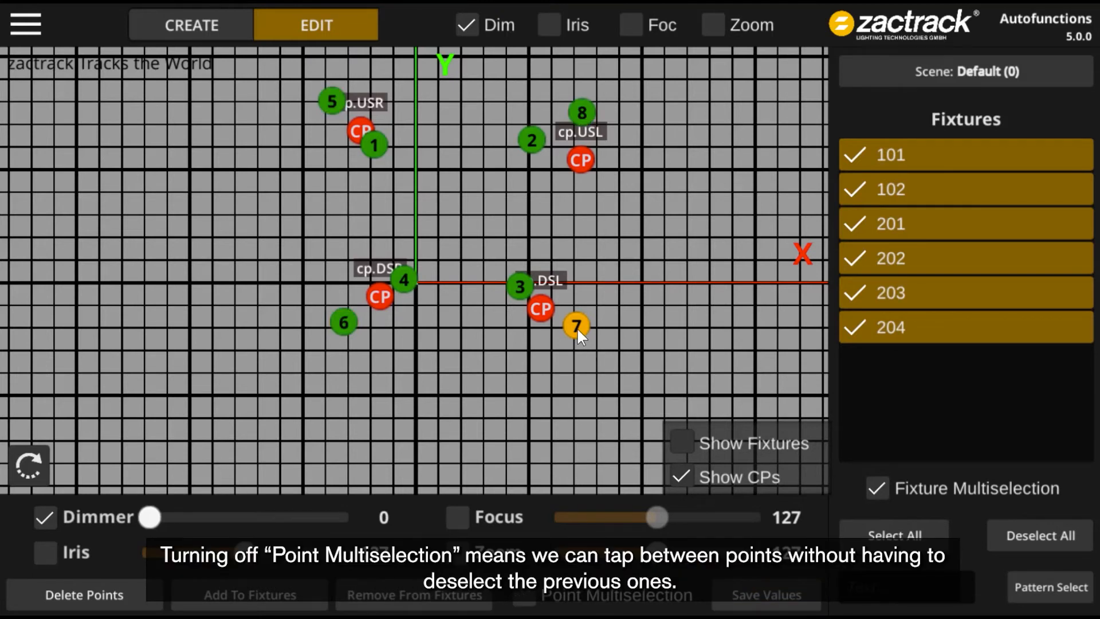
left_click(521, 285)
left_click(536, 135)
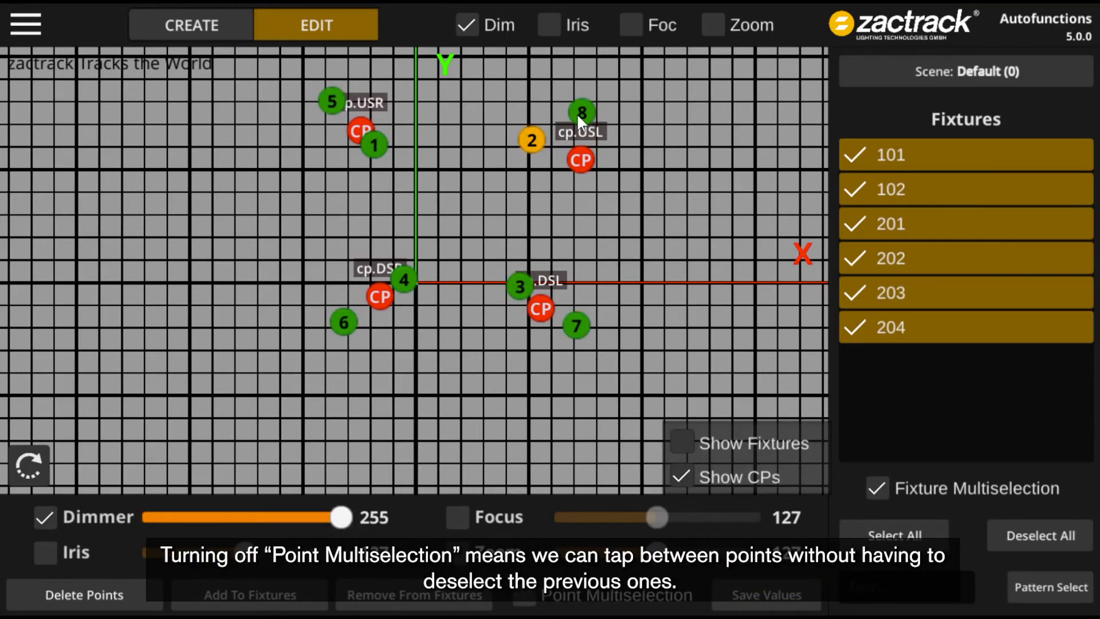
left_click(582, 110)
left_click(371, 144)
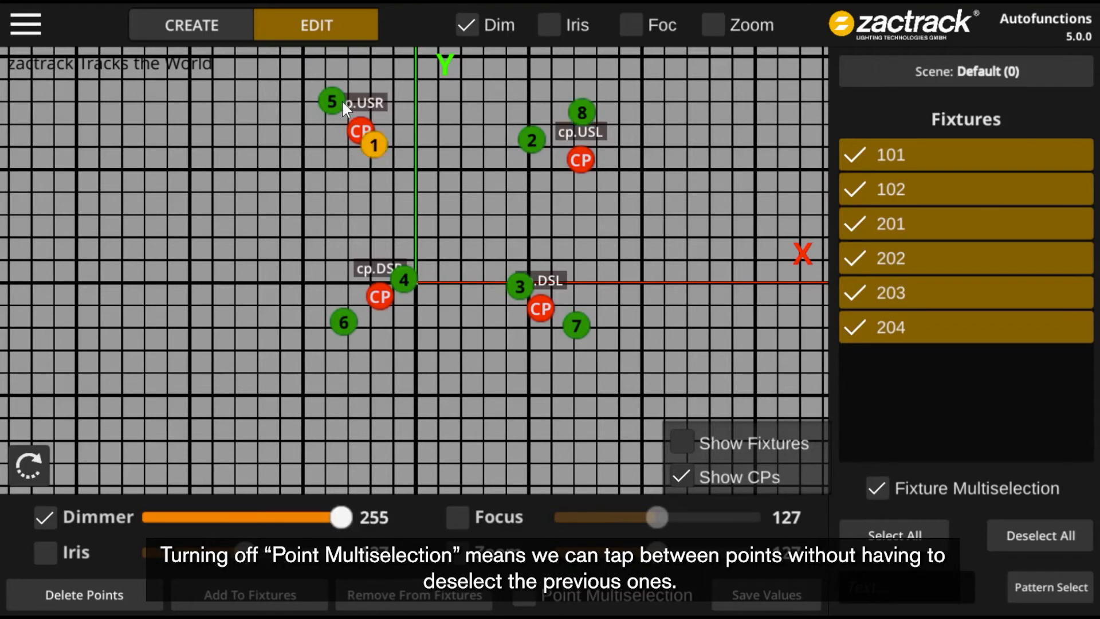
left_click(335, 100)
left_click(341, 323)
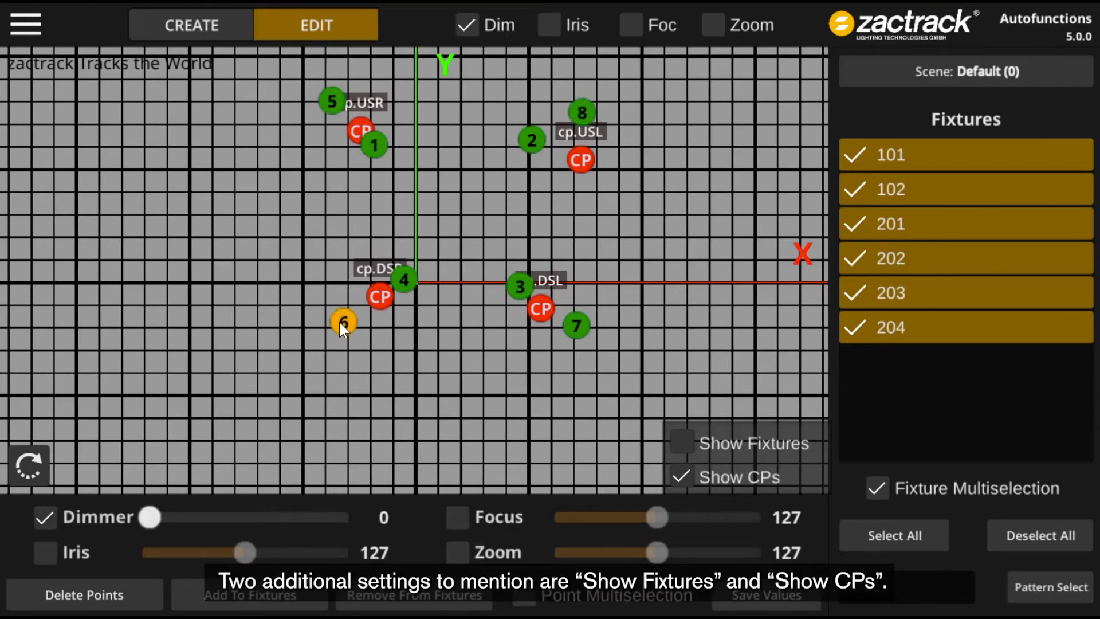
- Toggle the display of fixtures and calibration points on the grid, ending with fixtures hidden and CPs shown
left_click(686, 440)
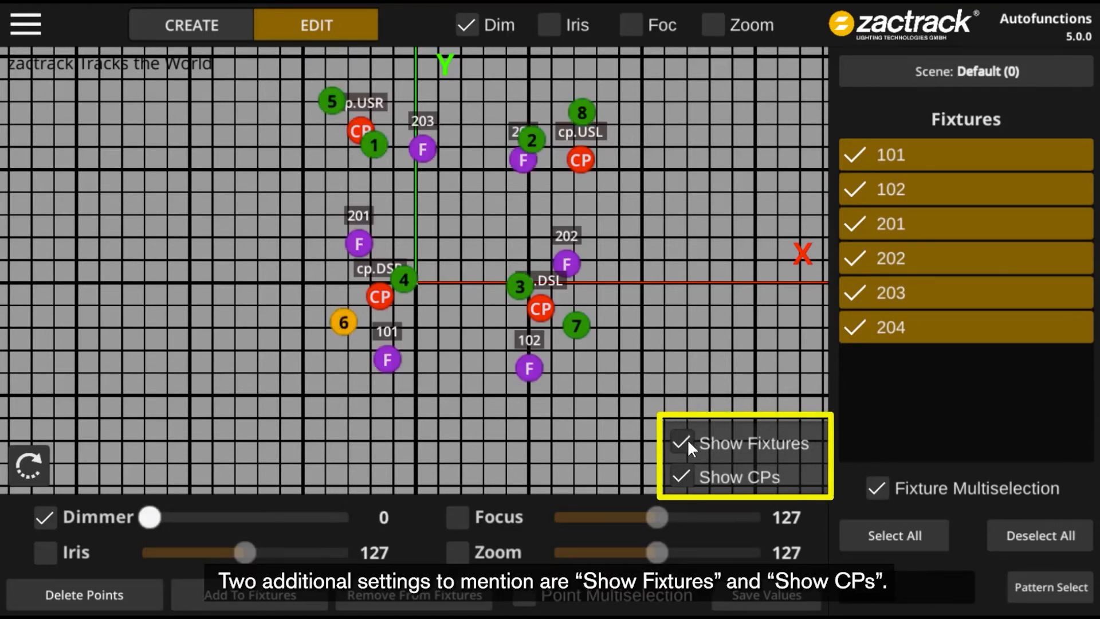
left_click(685, 441)
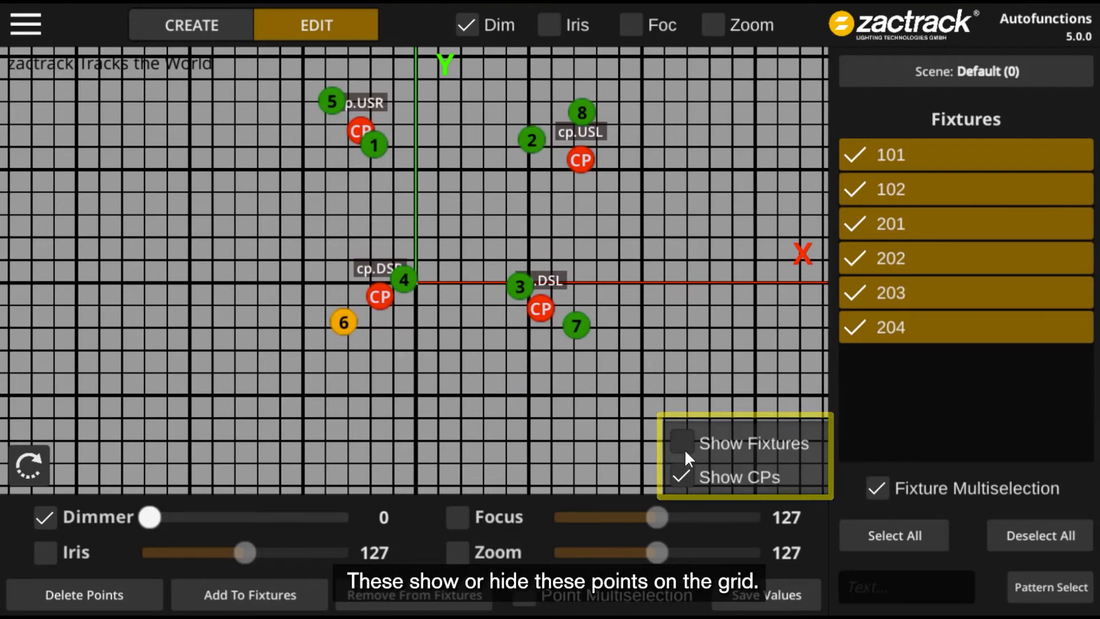
left_click(681, 478)
left_click(679, 475)
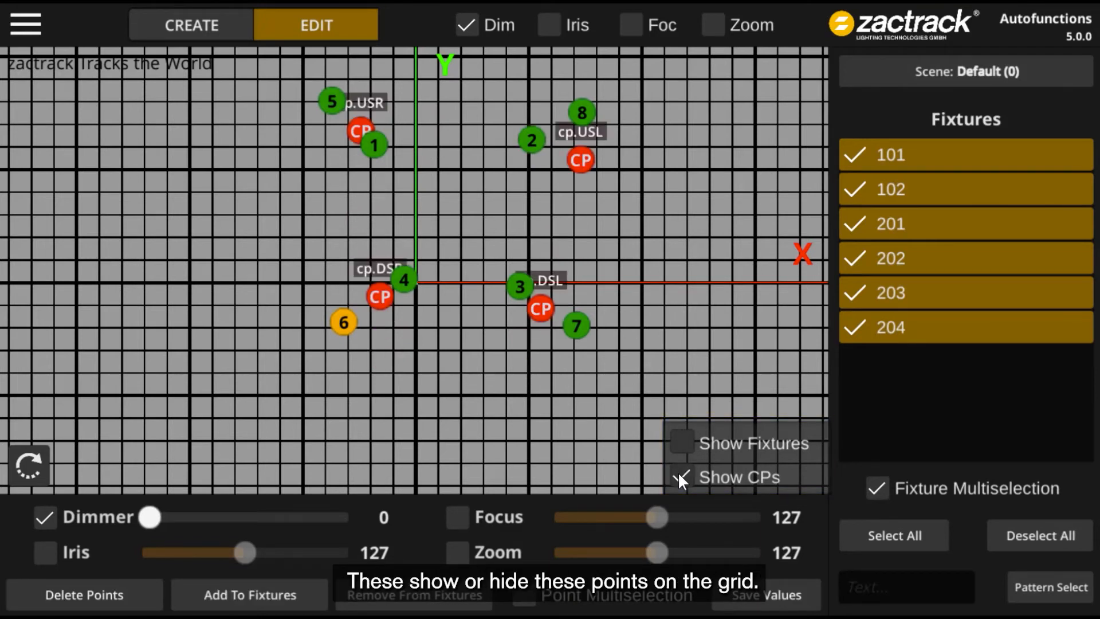
left_click(679, 443)
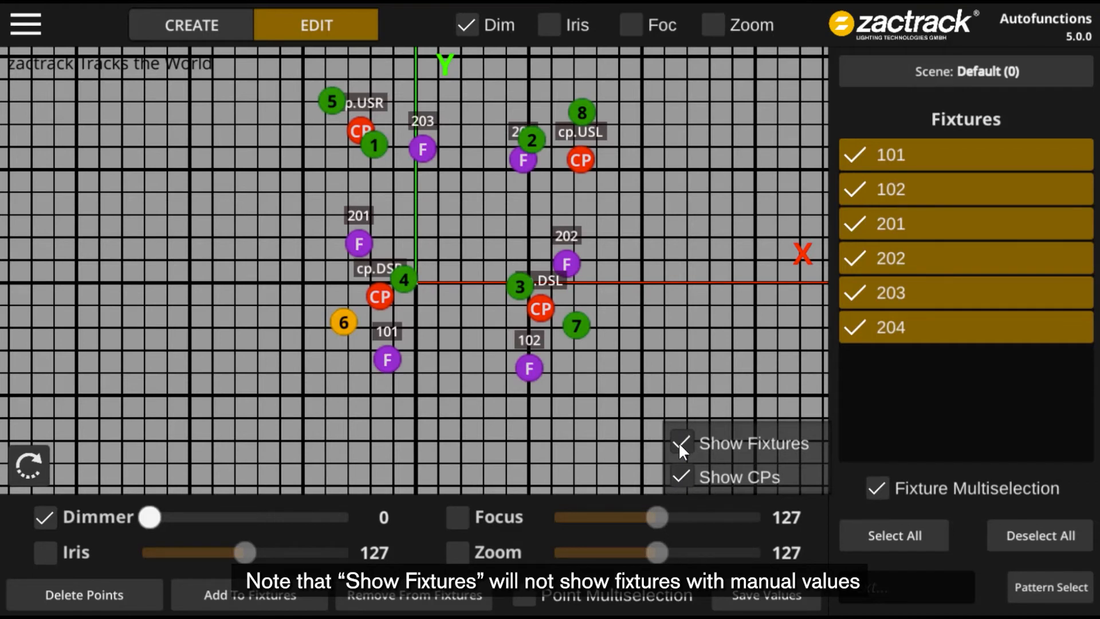
left_click(680, 478)
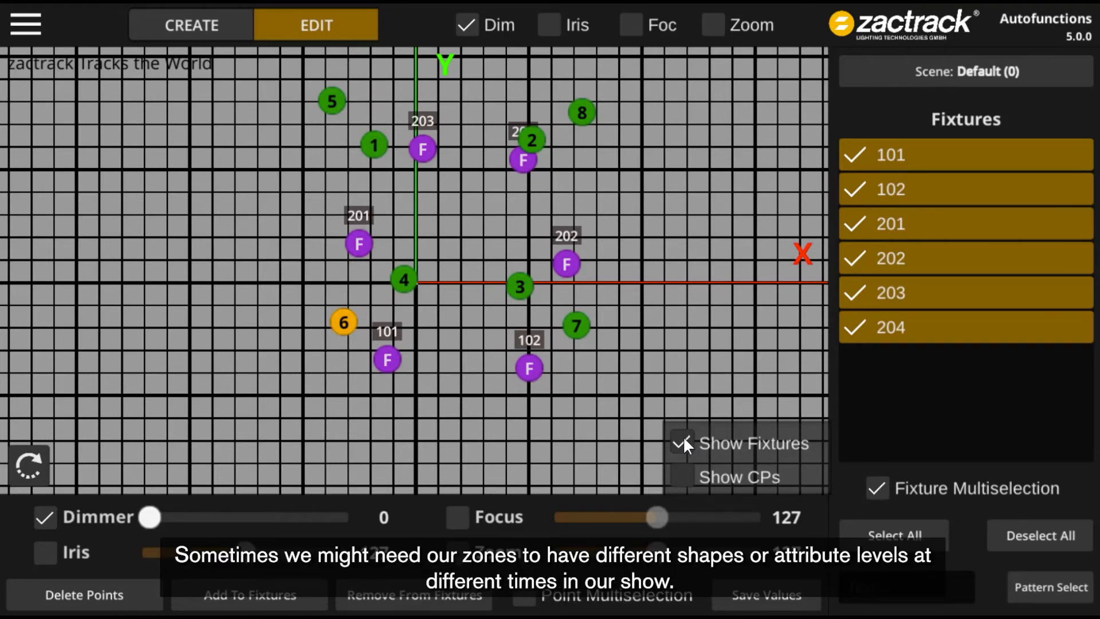
left_click(685, 444)
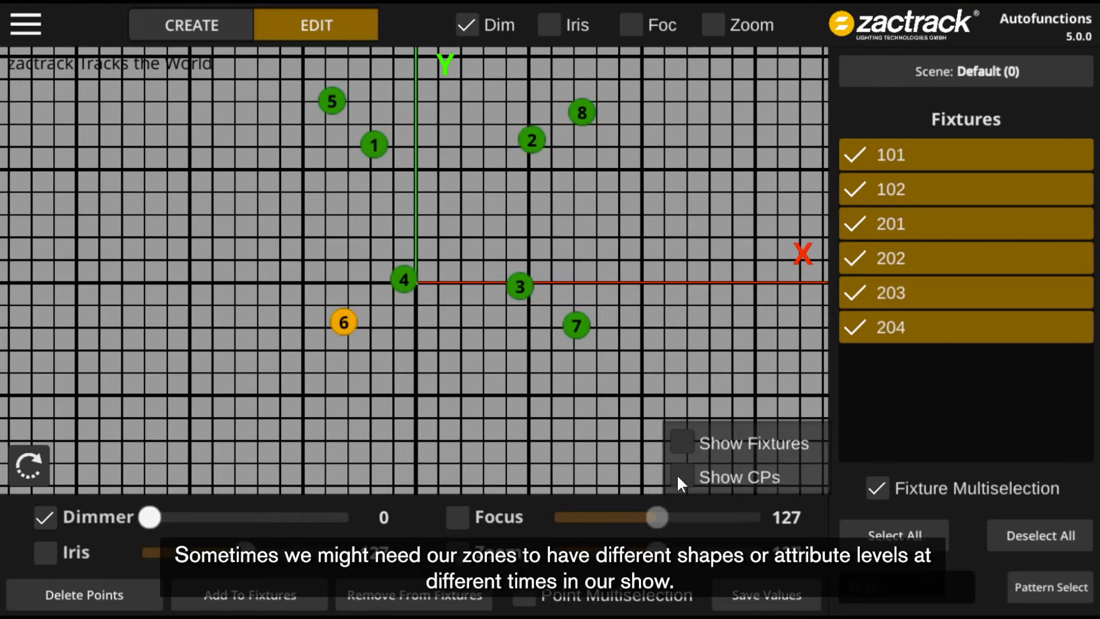
left_click(680, 478)
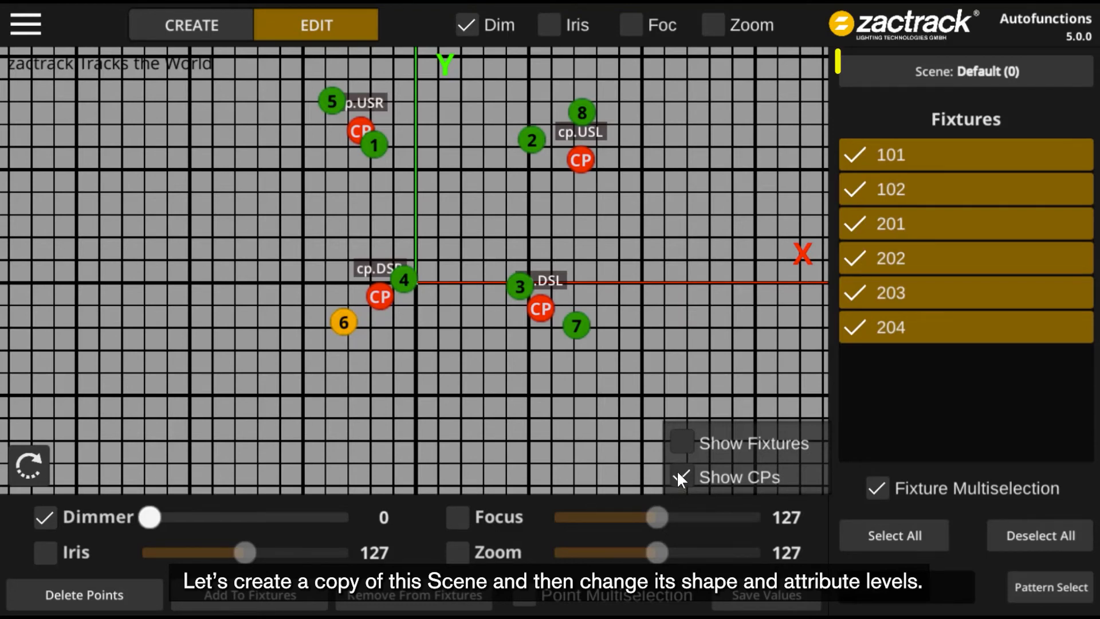
- Create a scene named "zooming around" as a copy of Default (0), and select it for editing
left_click(956, 75)
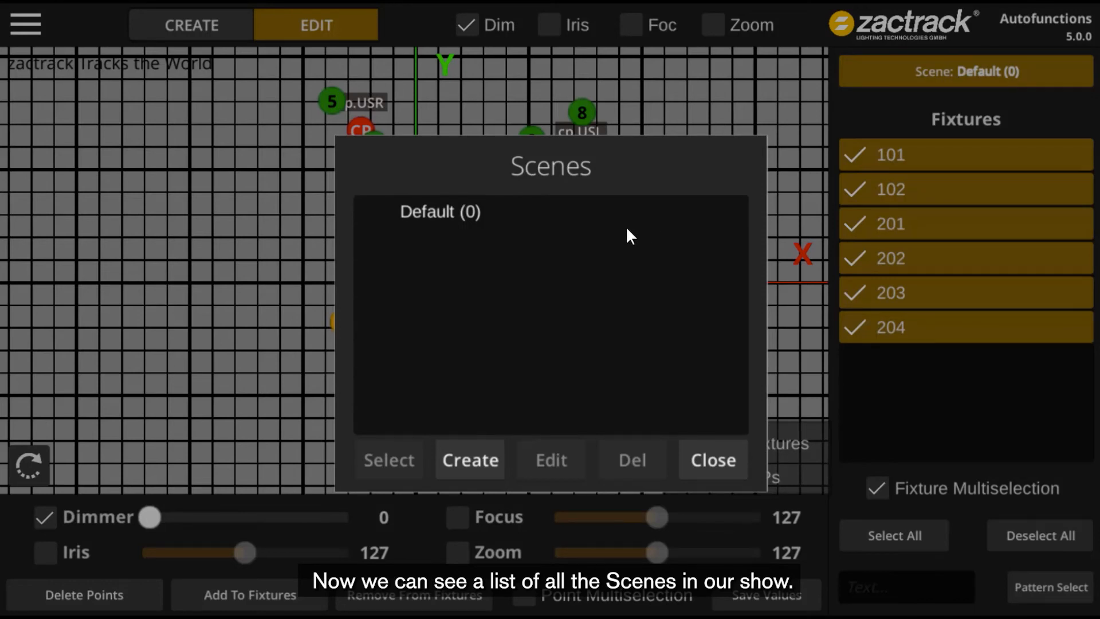
left_click(520, 210)
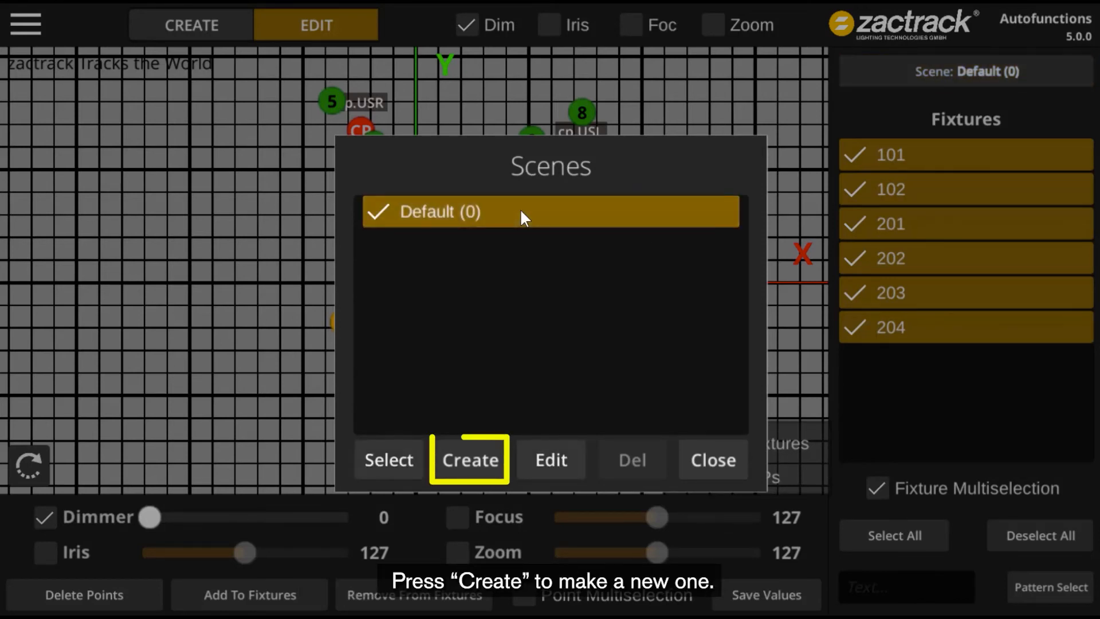
left_click(456, 465)
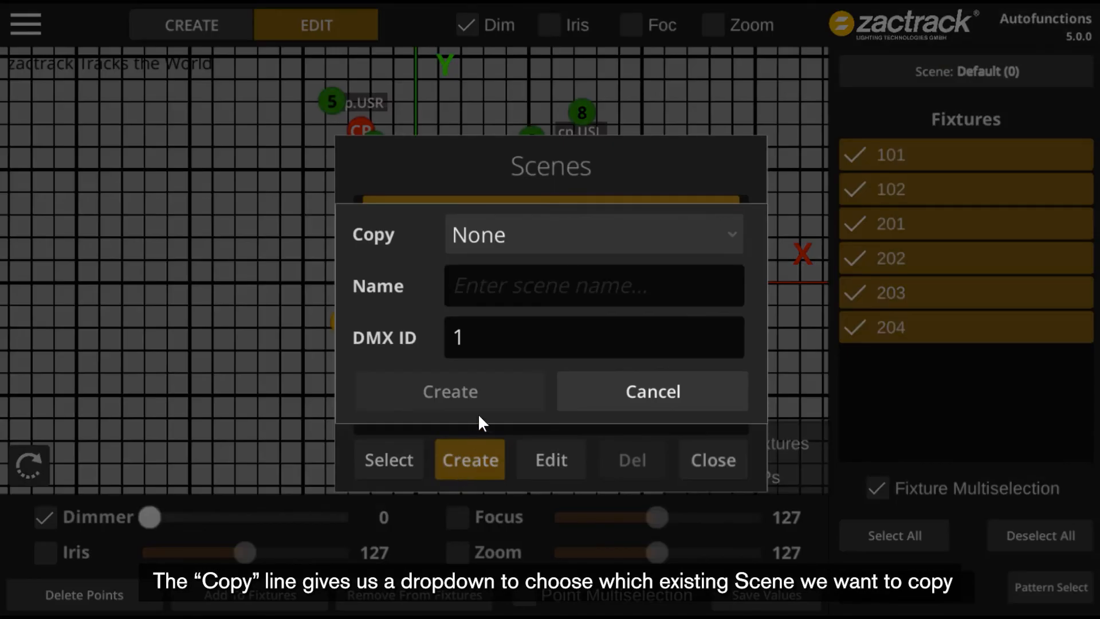
left_click(519, 235)
left_click(510, 313)
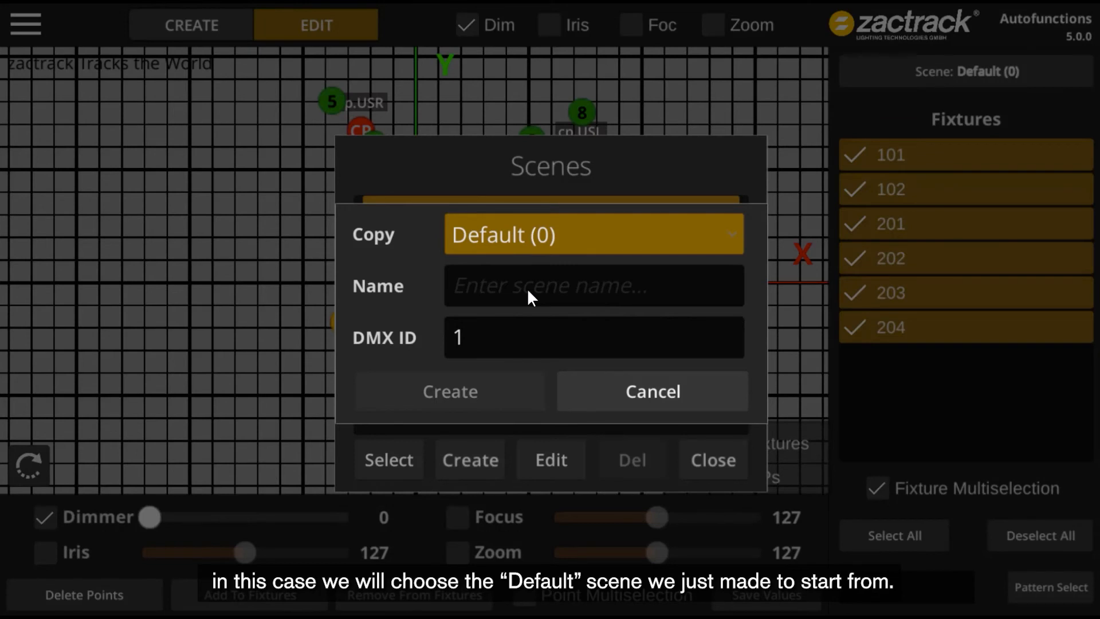
left_click(527, 287)
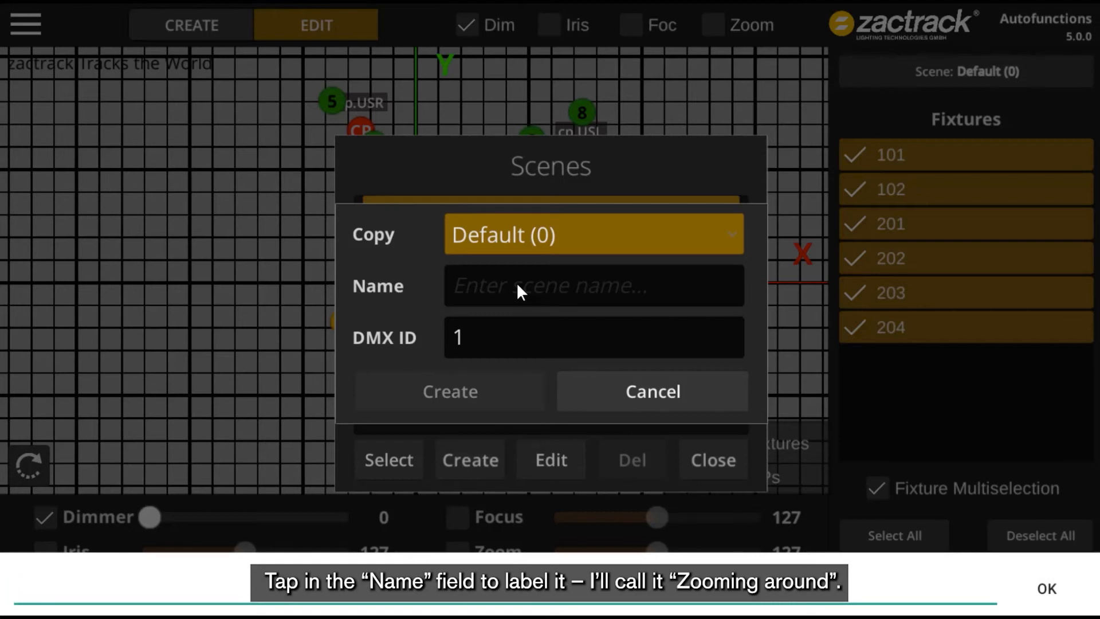
type("zooming around")
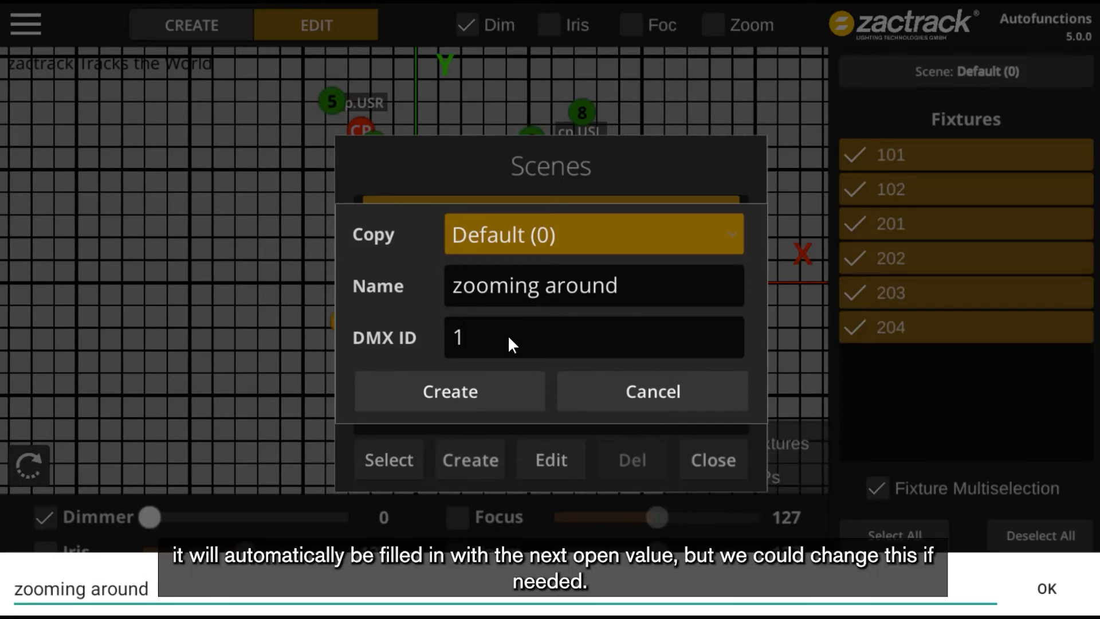
left_click(489, 382)
left_click(455, 390)
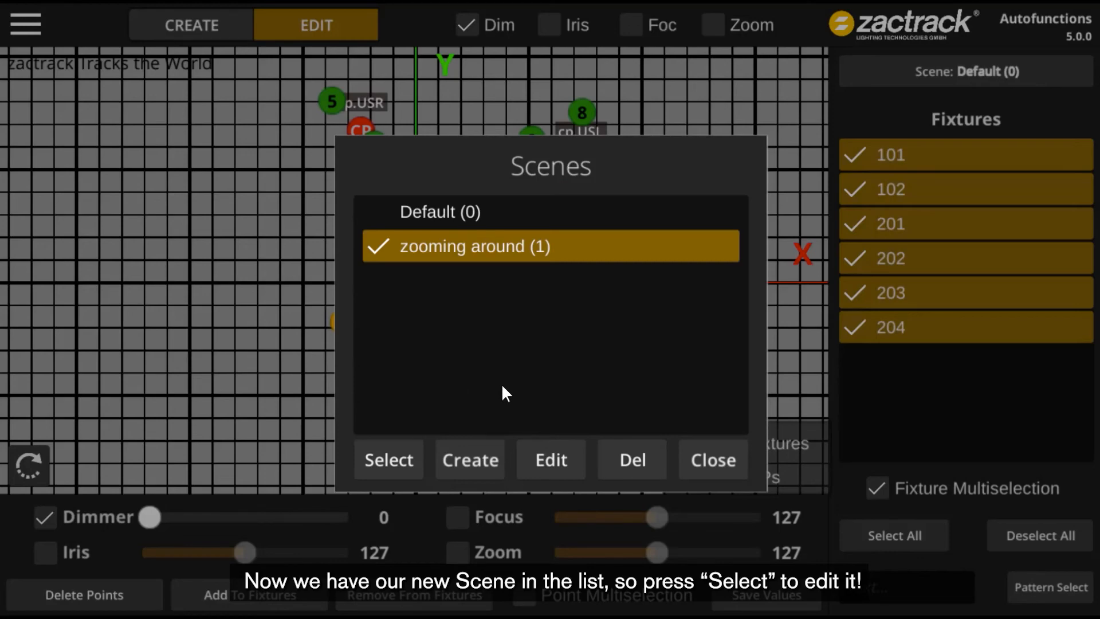
left_click(390, 461)
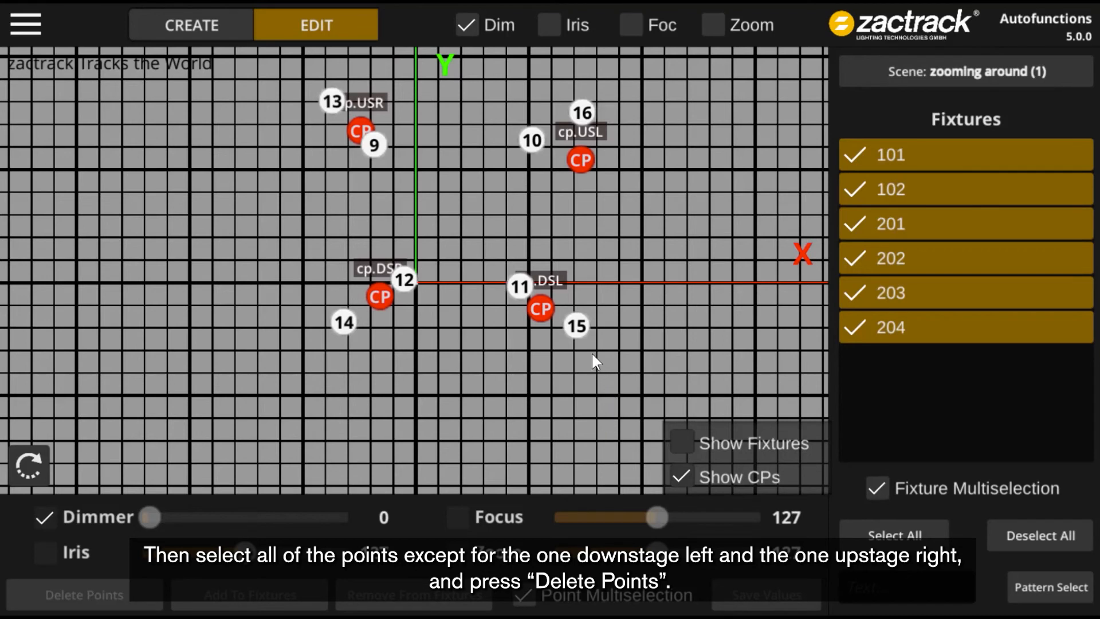
- Delete points 9, 10, 11, 12, 14 and 16 from the scene, keeping only points 13 and 15
left_click(343, 321)
left_click(403, 279)
left_click(374, 145)
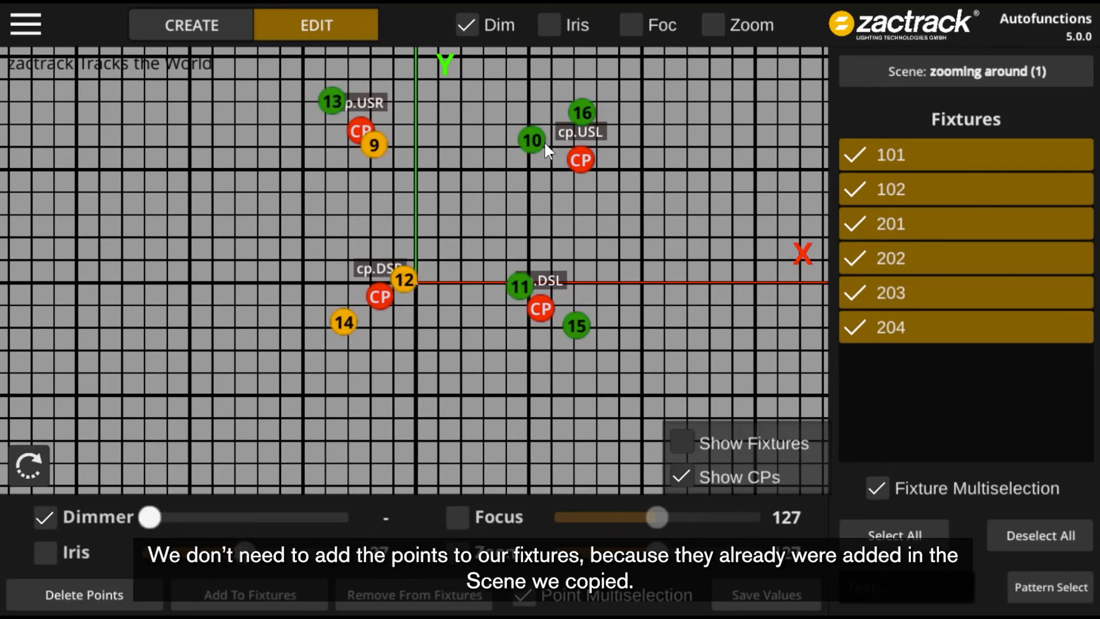
left_click(576, 112)
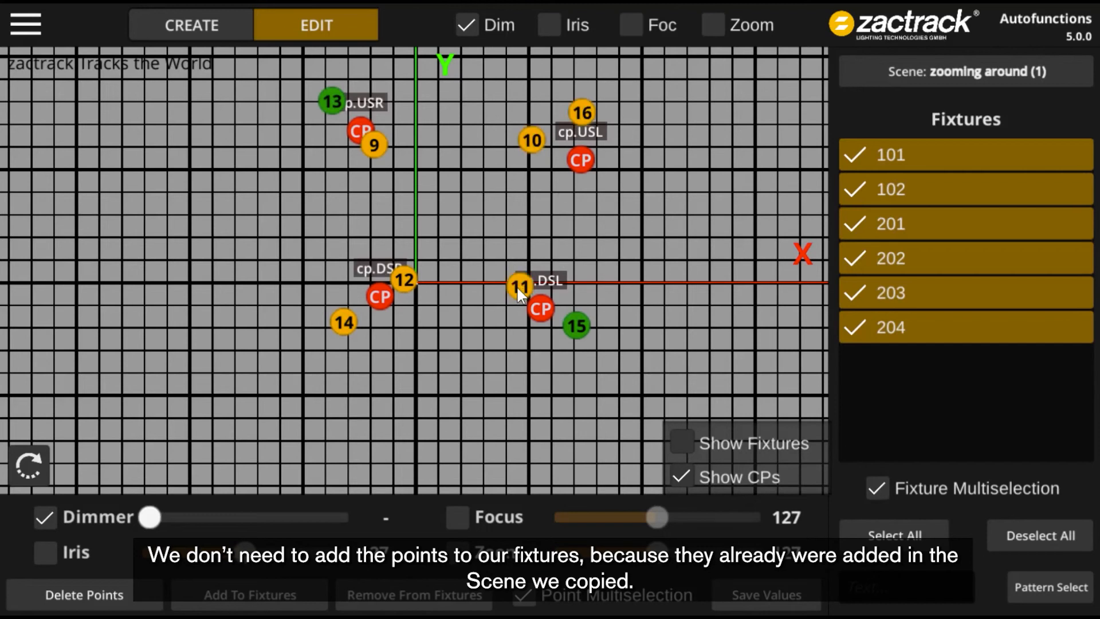
left_click(130, 604)
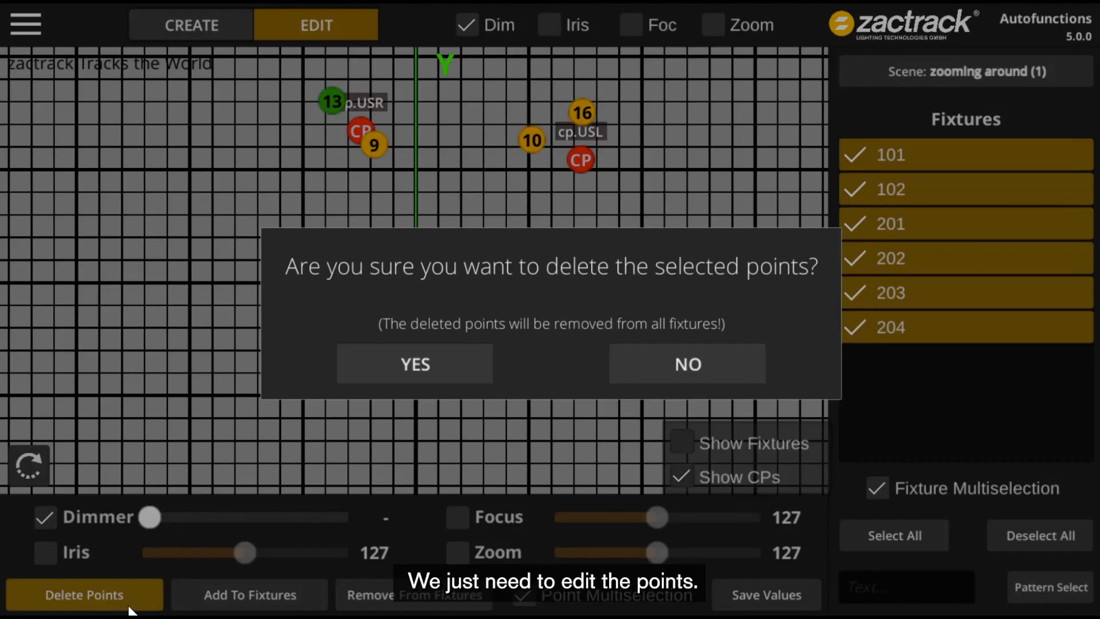
left_click(398, 377)
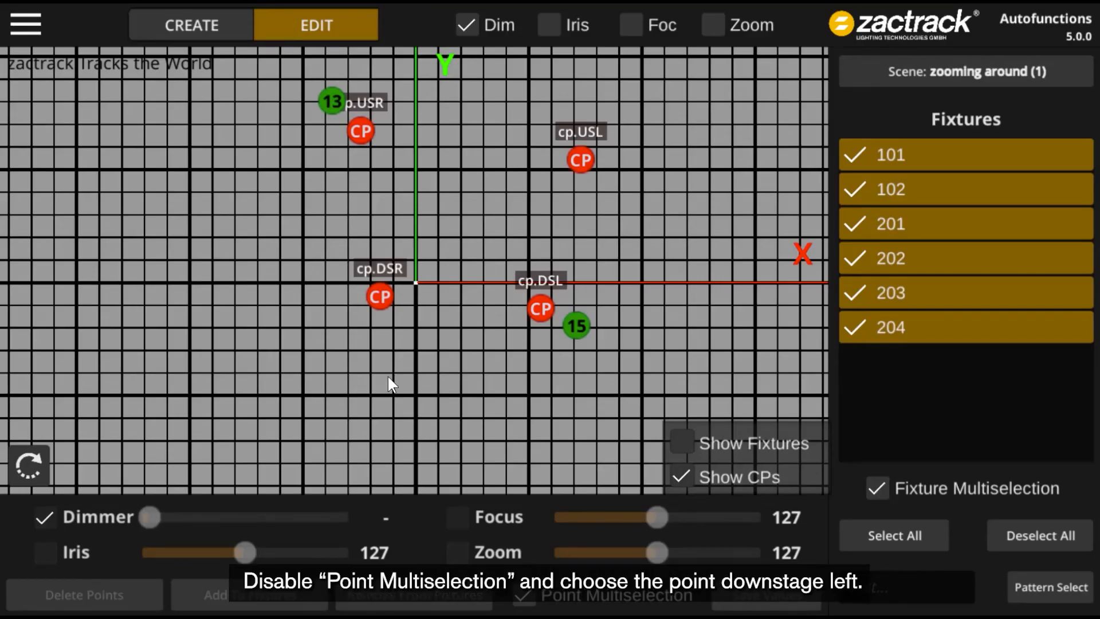
- Turn off Point Multiselection and set point 15 to control only Zoom at 255 instead of Dimmer, saving its values
left_click(531, 595)
left_click(575, 325)
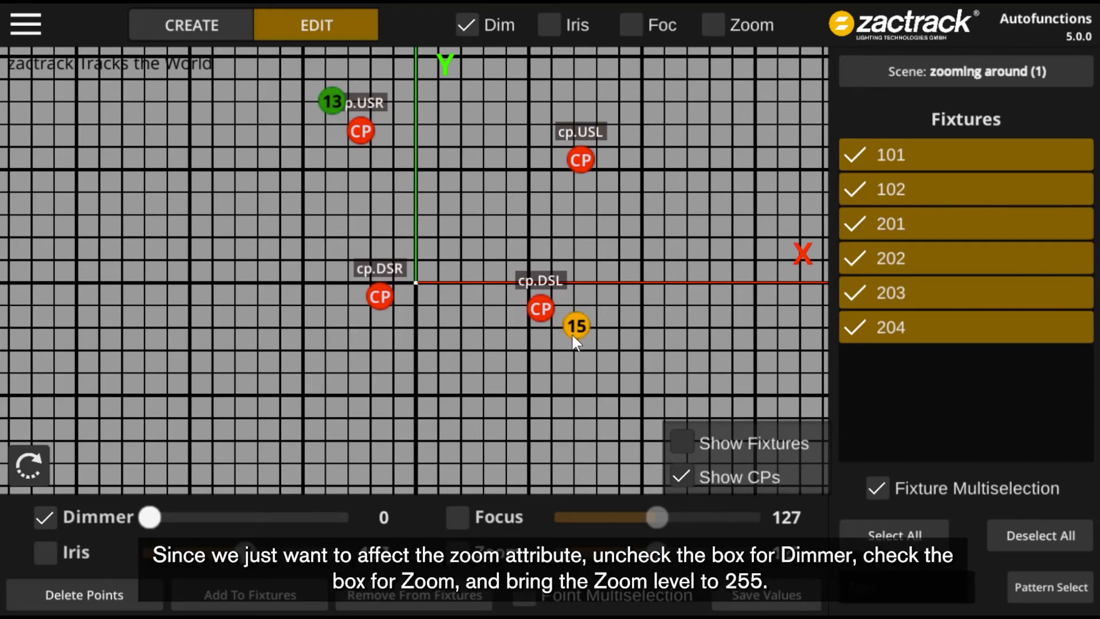
left_click(49, 516)
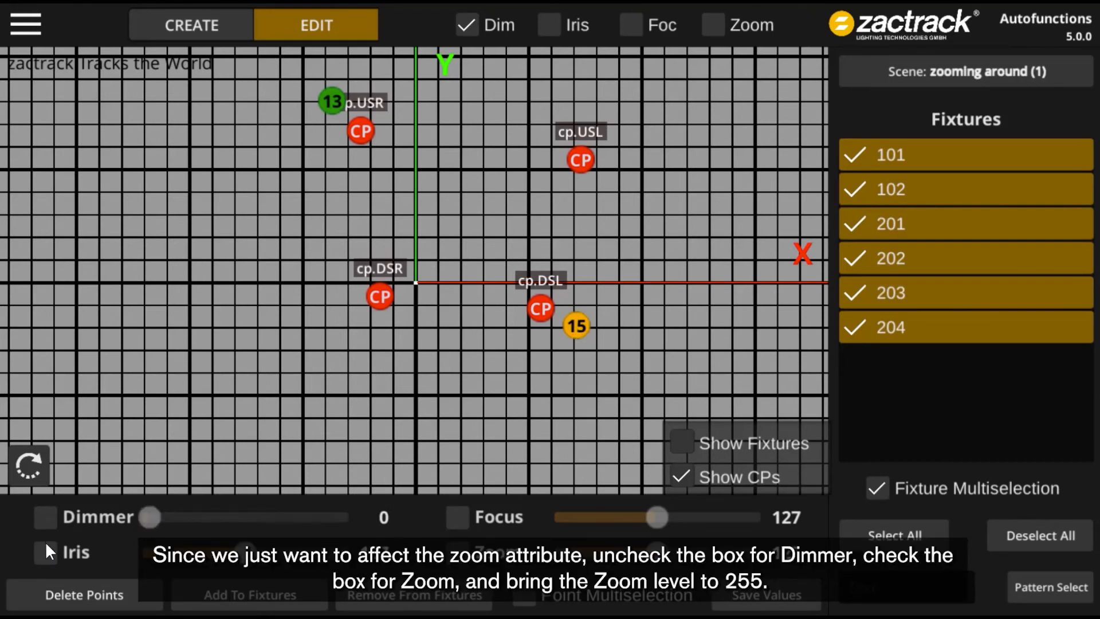
left_click(457, 554)
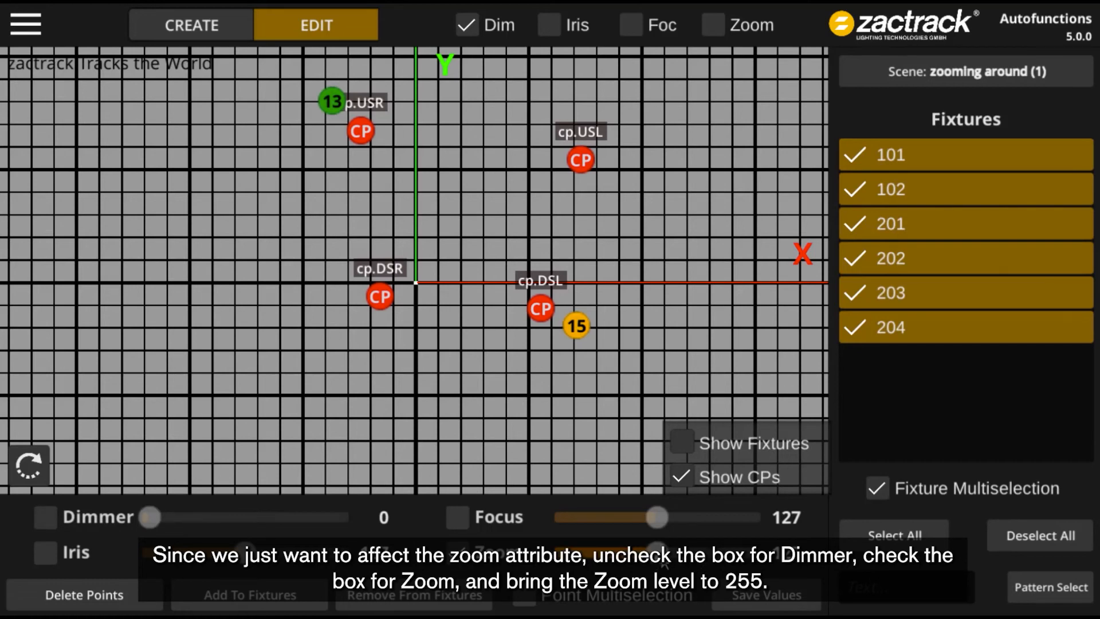
left_click_drag(658, 552, 776, 542)
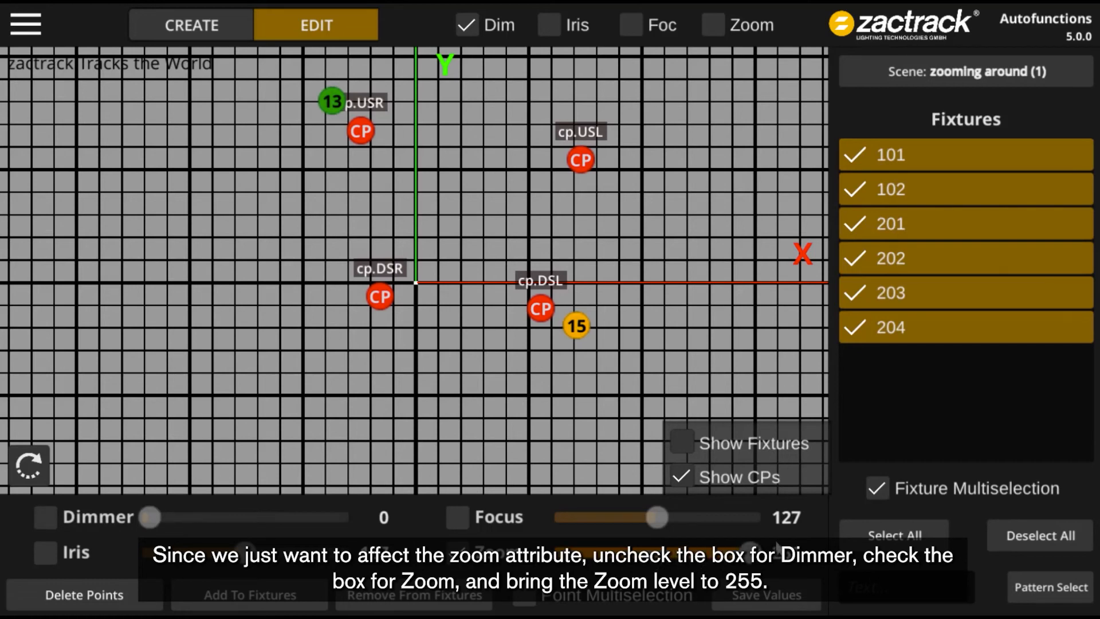
left_click(787, 594)
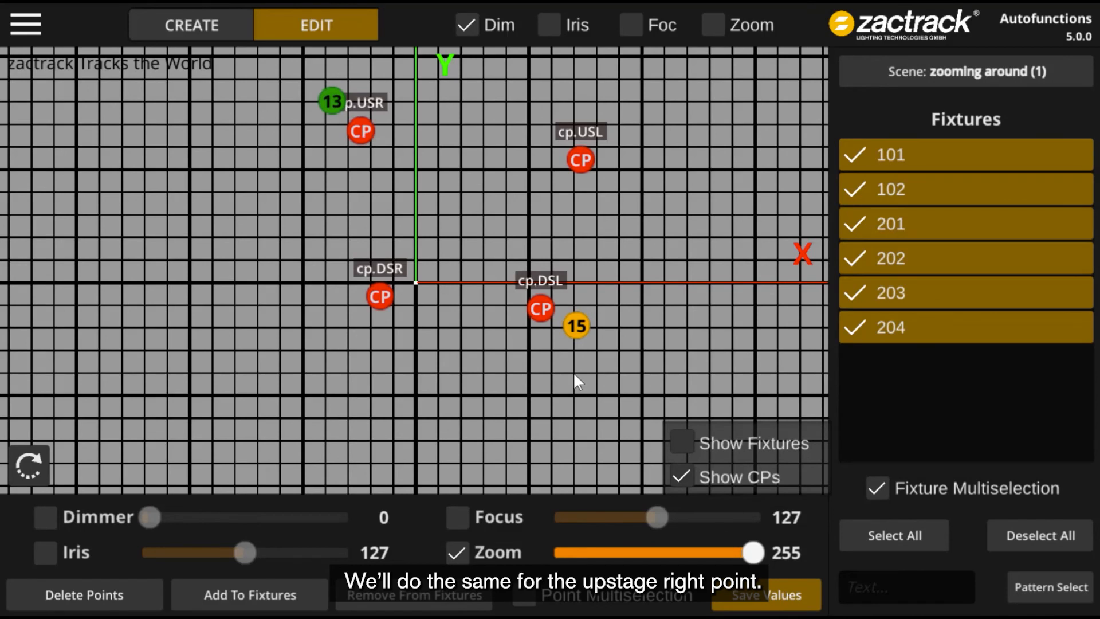
- Set point 13 to control only Zoom at 0 instead of Dimmer, save its values, and switch the grid display to Zoom
left_click(335, 104)
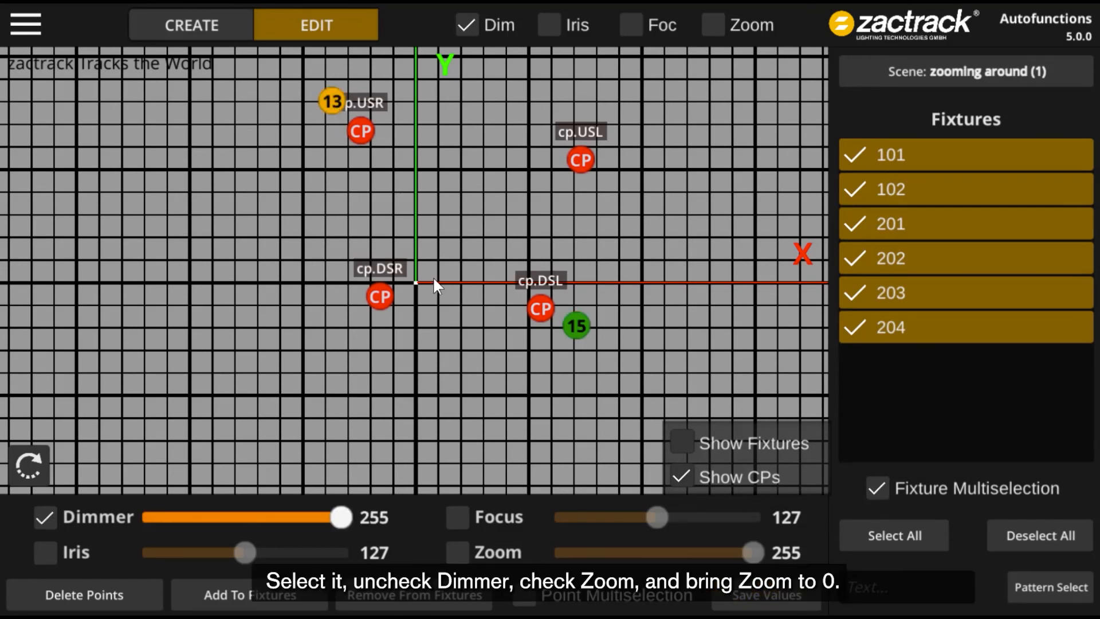
left_click(41, 519)
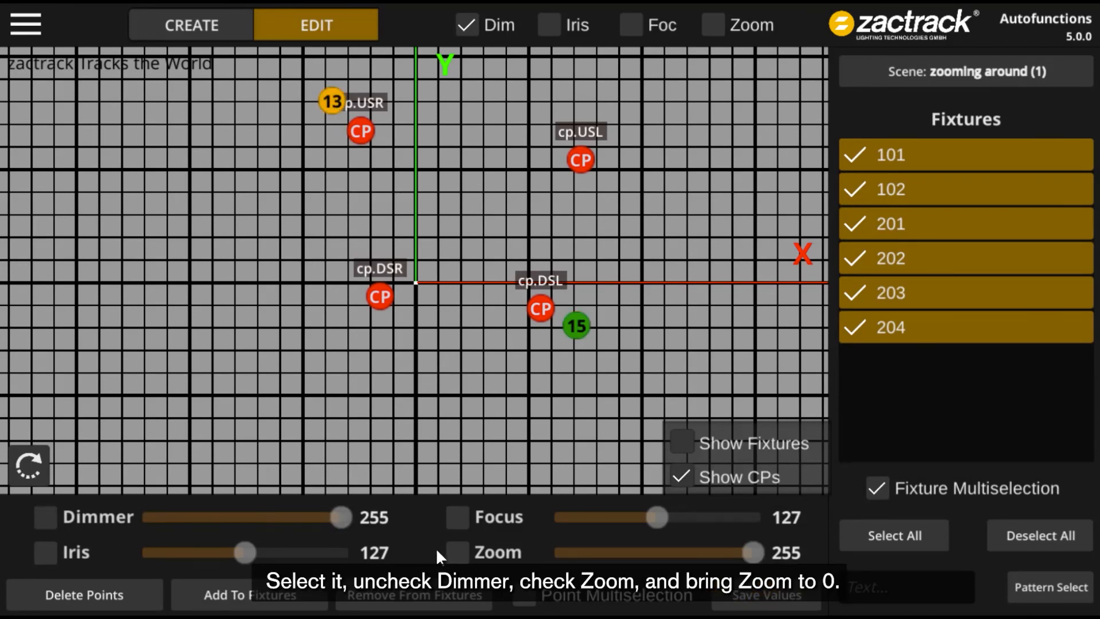
left_click(456, 552)
left_click_drag(651, 554, 535, 547)
left_click(748, 599)
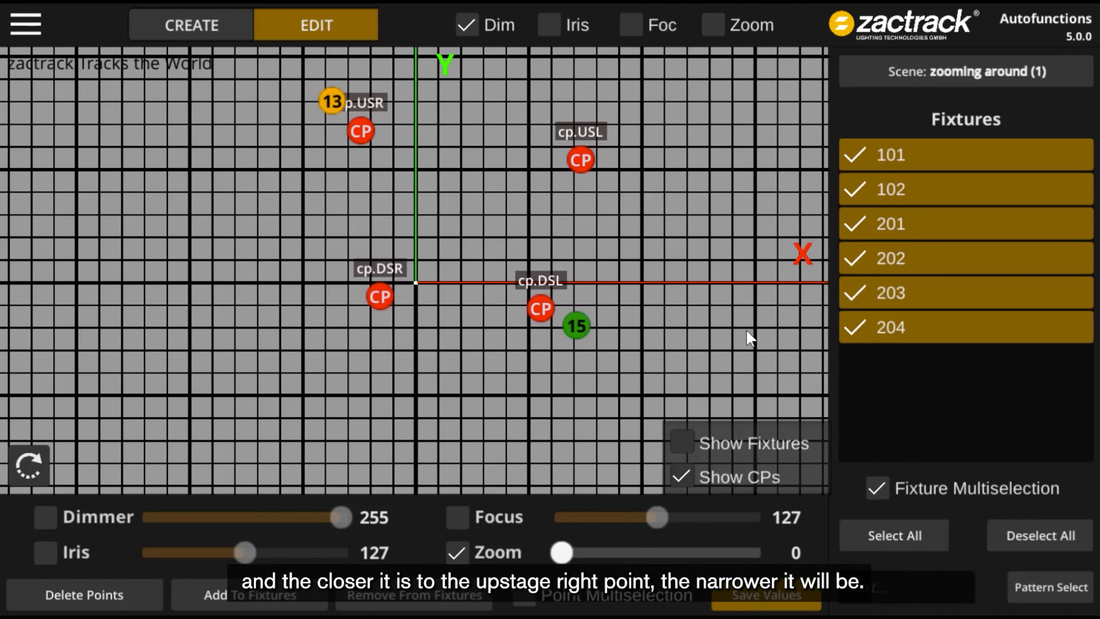
left_click(710, 26)
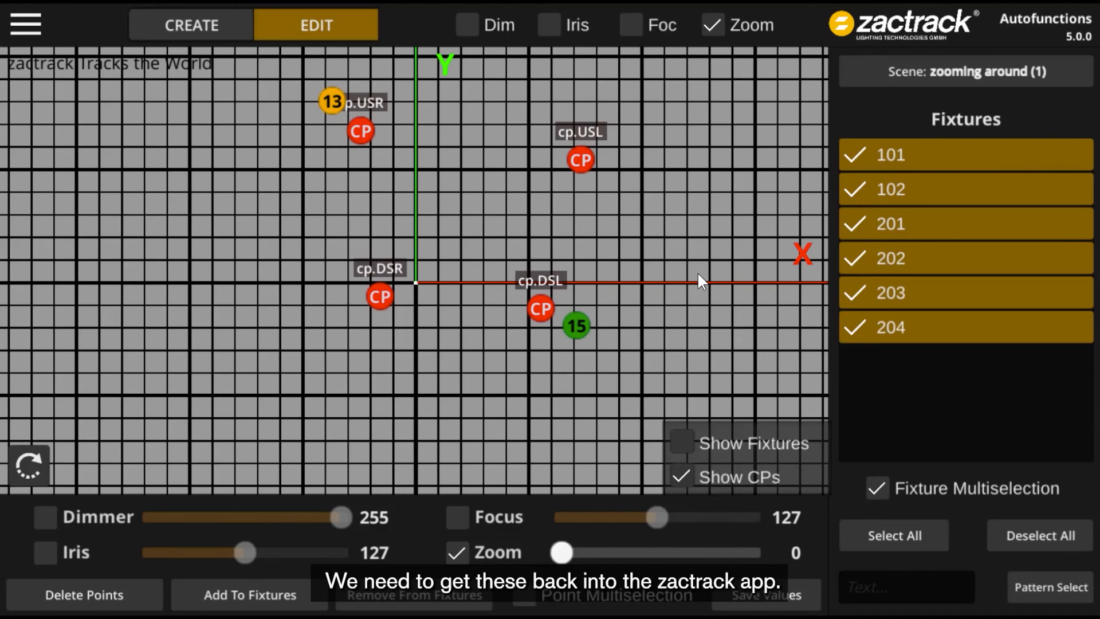
- Save the Autofunctions show over the existing file "zactrack Tracks the World"
left_click(26, 28)
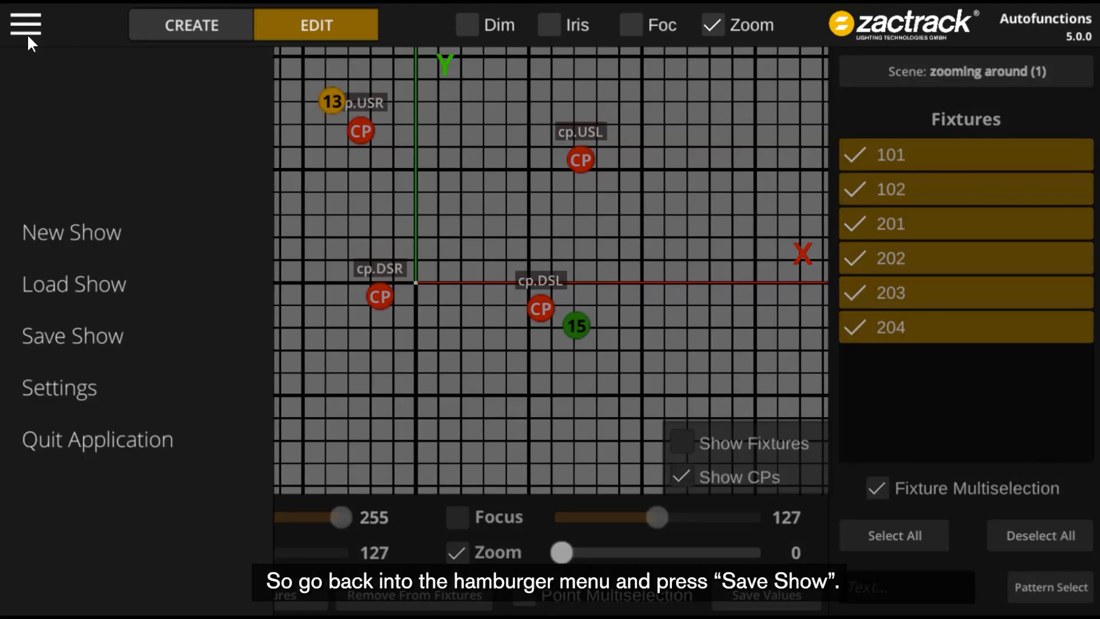
left_click(89, 345)
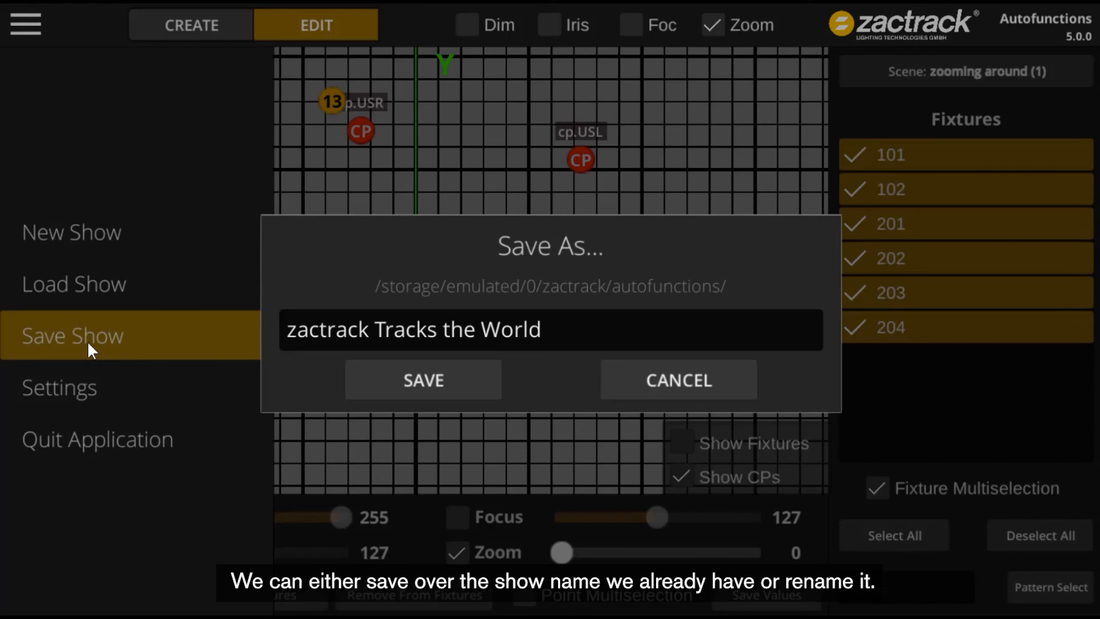
left_click(584, 337)
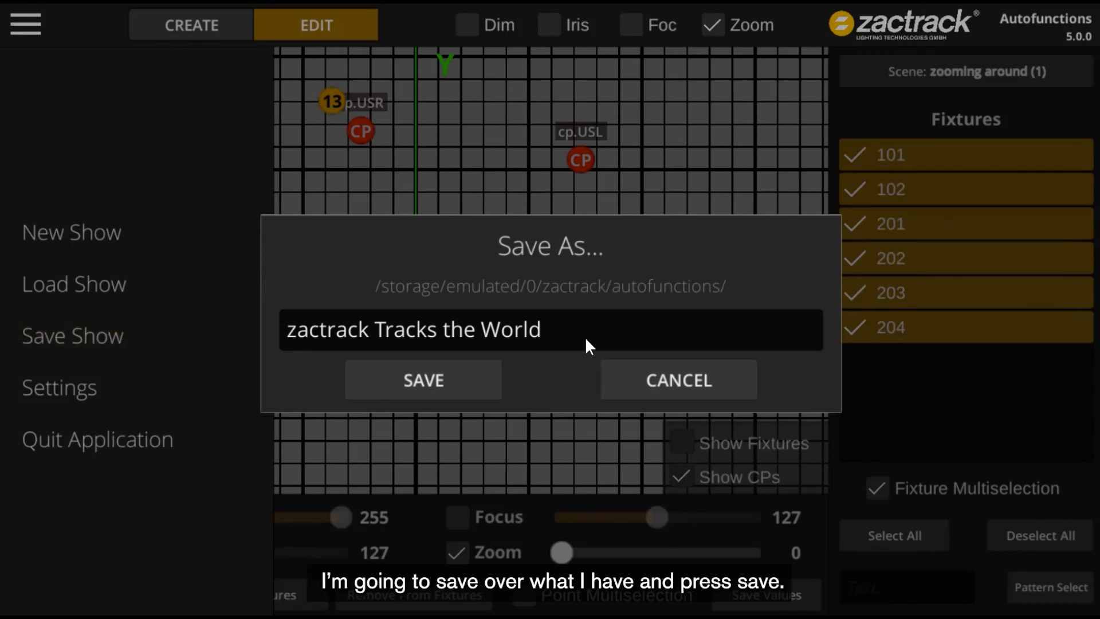
left_click(468, 373)
left_click(435, 374)
left_click(432, 371)
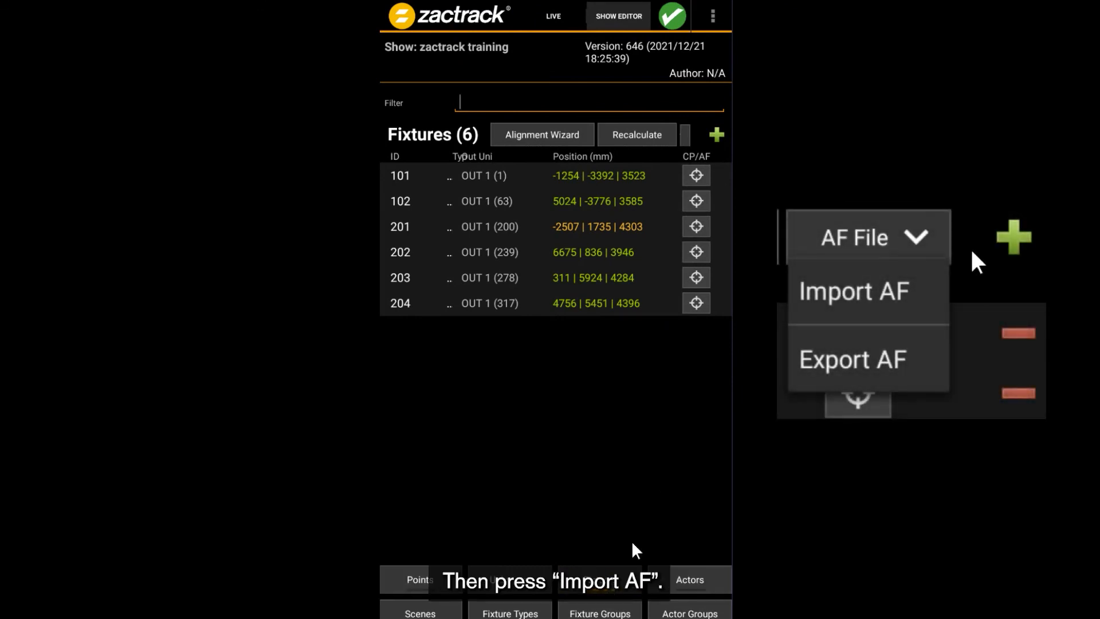
- In the zactrack app, import the Autofunctions file "zactrack Tracks the World.csv" and upload the show to the server
left_click(684, 137)
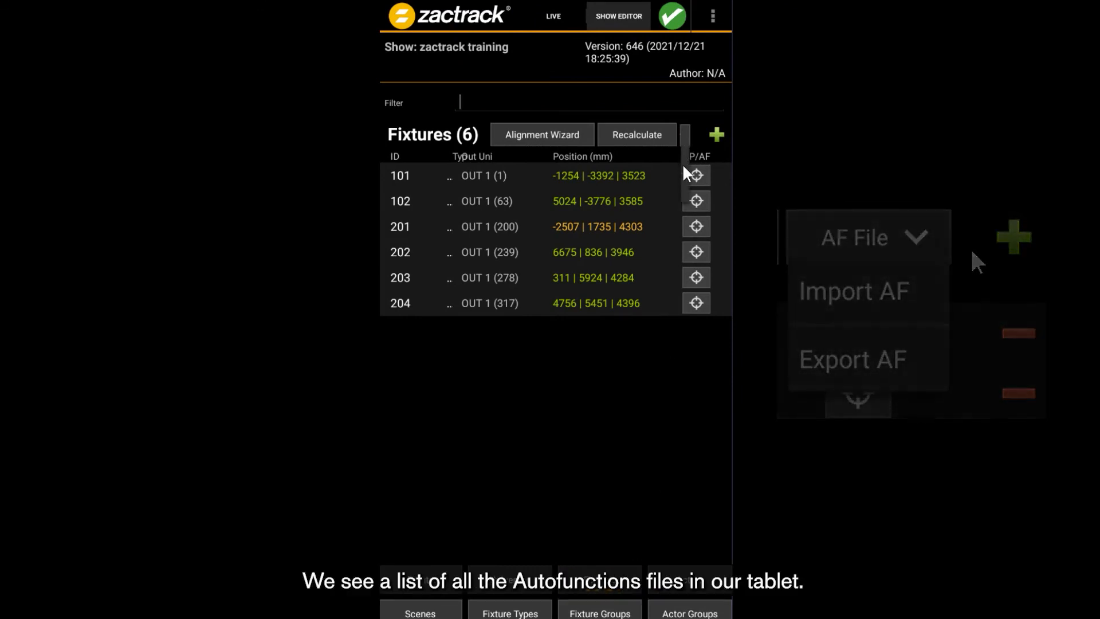
left_click(682, 164)
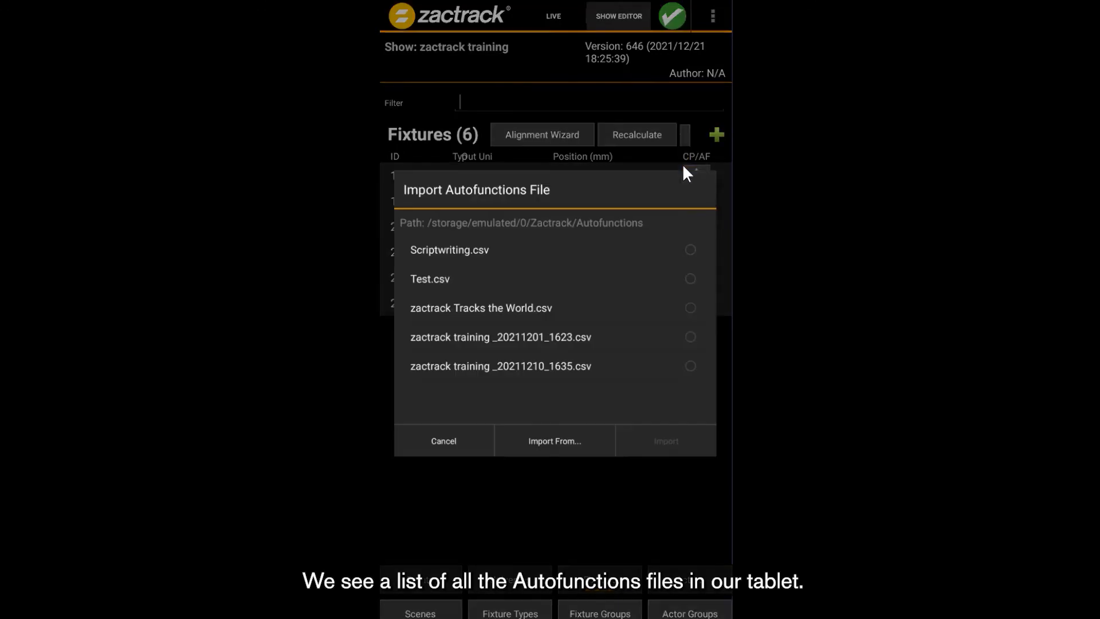
left_click(518, 313)
left_click(676, 439)
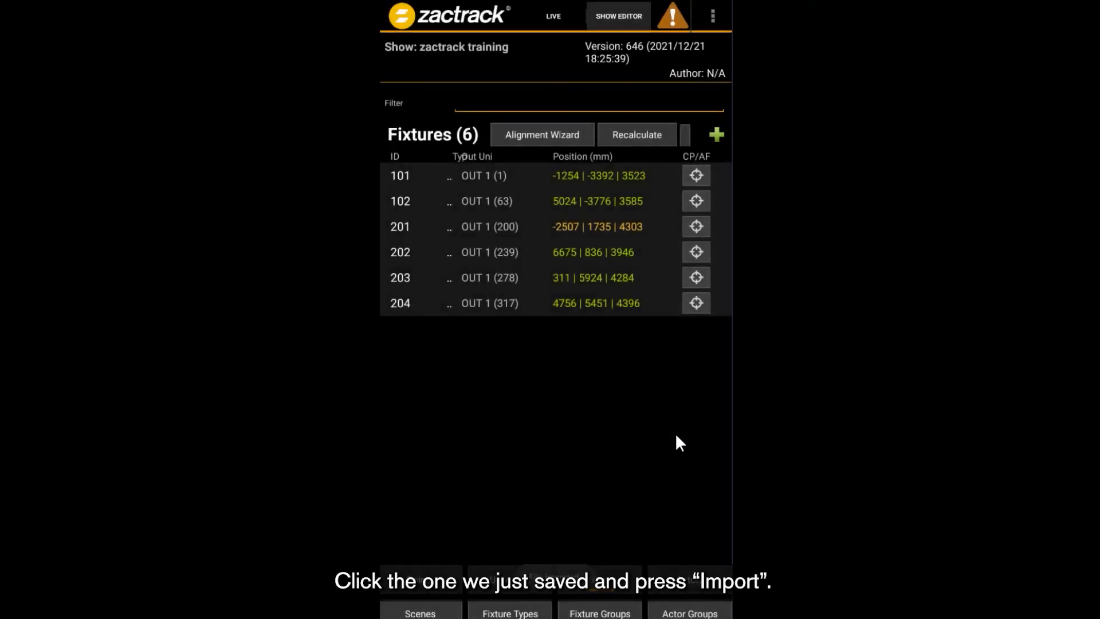
left_click(668, 17)
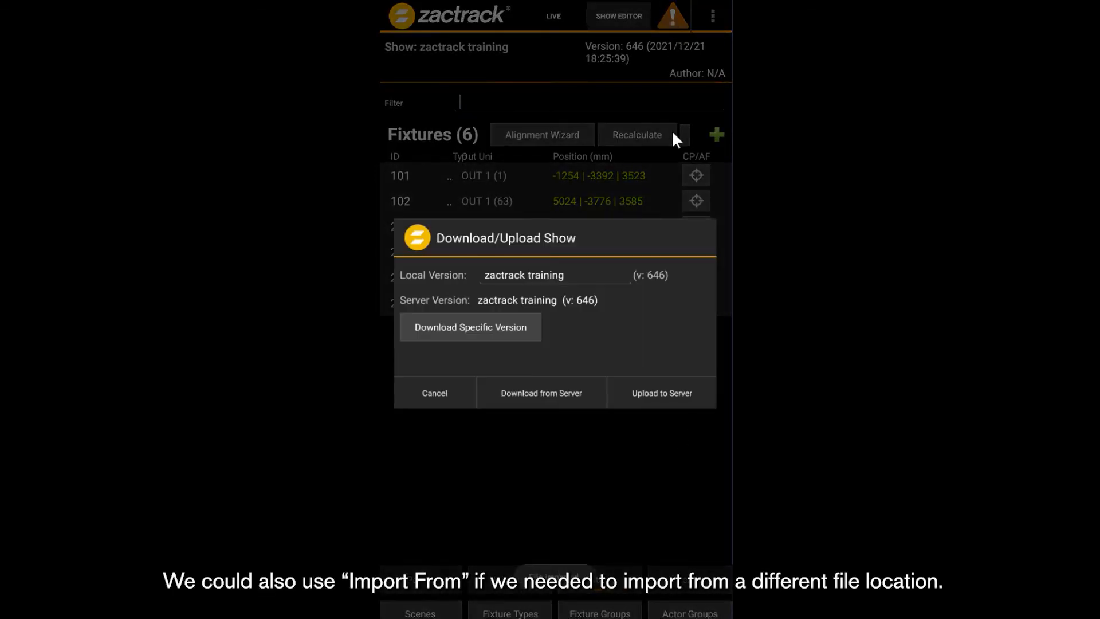
left_click(637, 389)
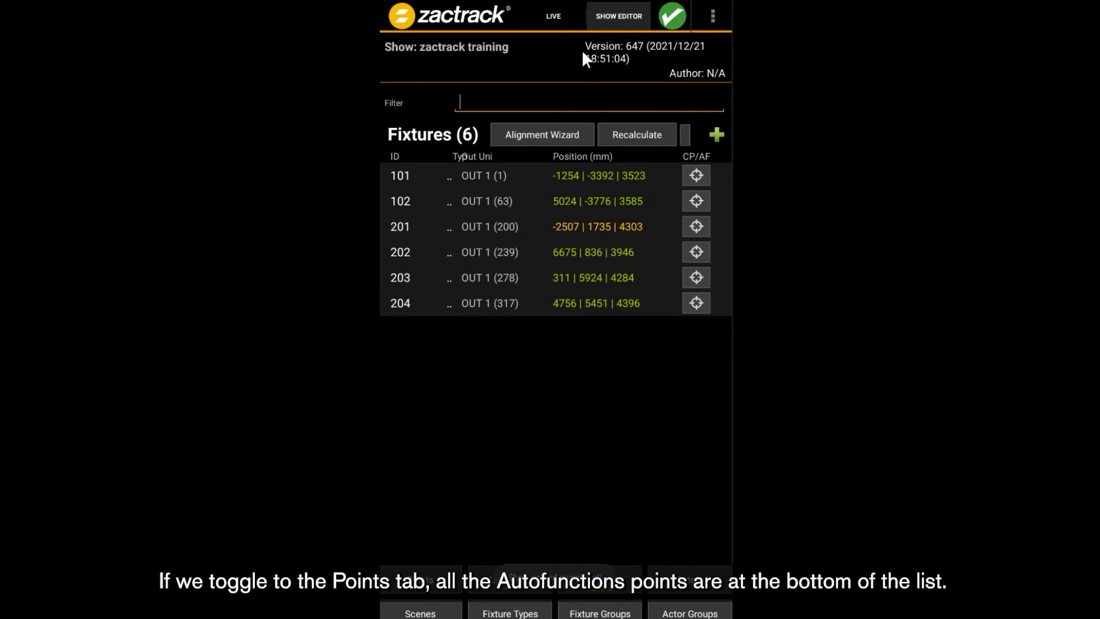
- Examine the imported Autofunction Points and their scenes in the show's points list, with the Calibration Points collapsed
left_click(446, 572)
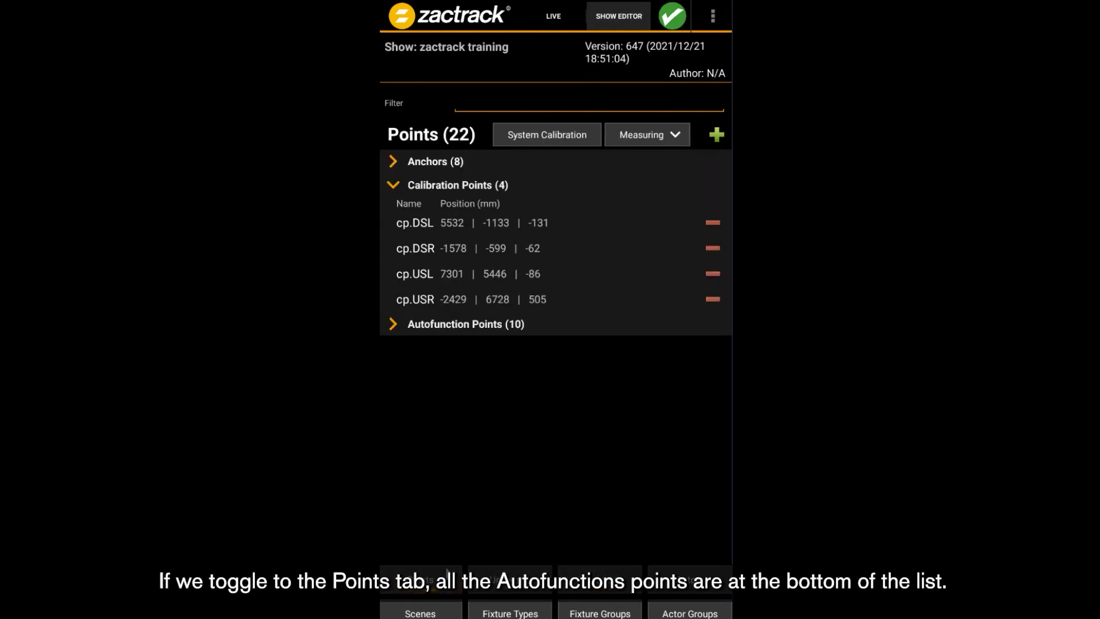
left_click(392, 324)
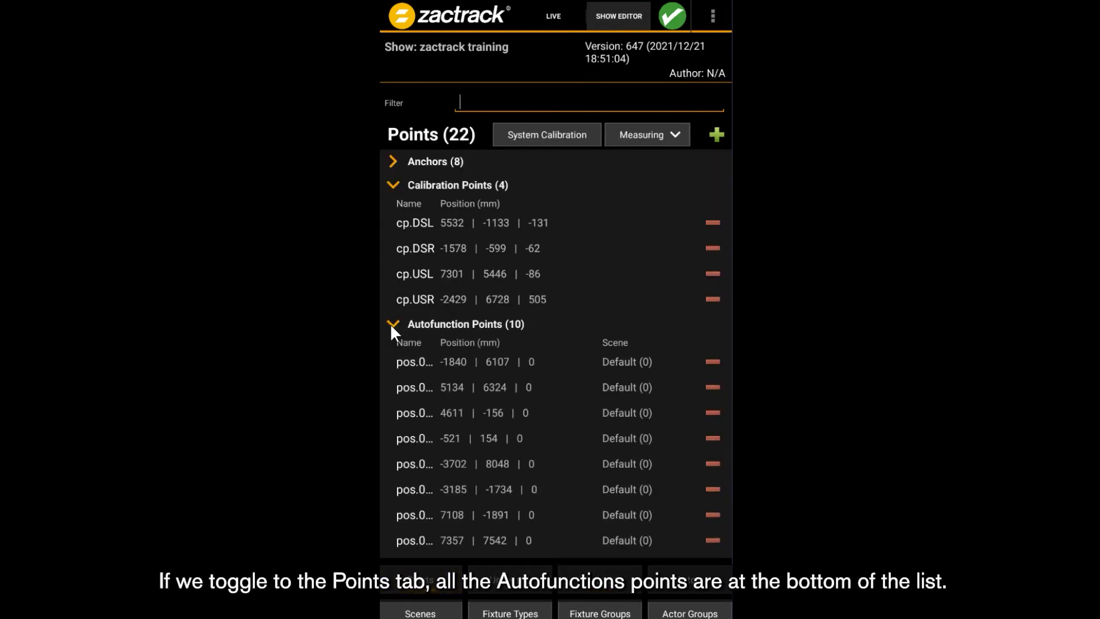
left_click(394, 183)
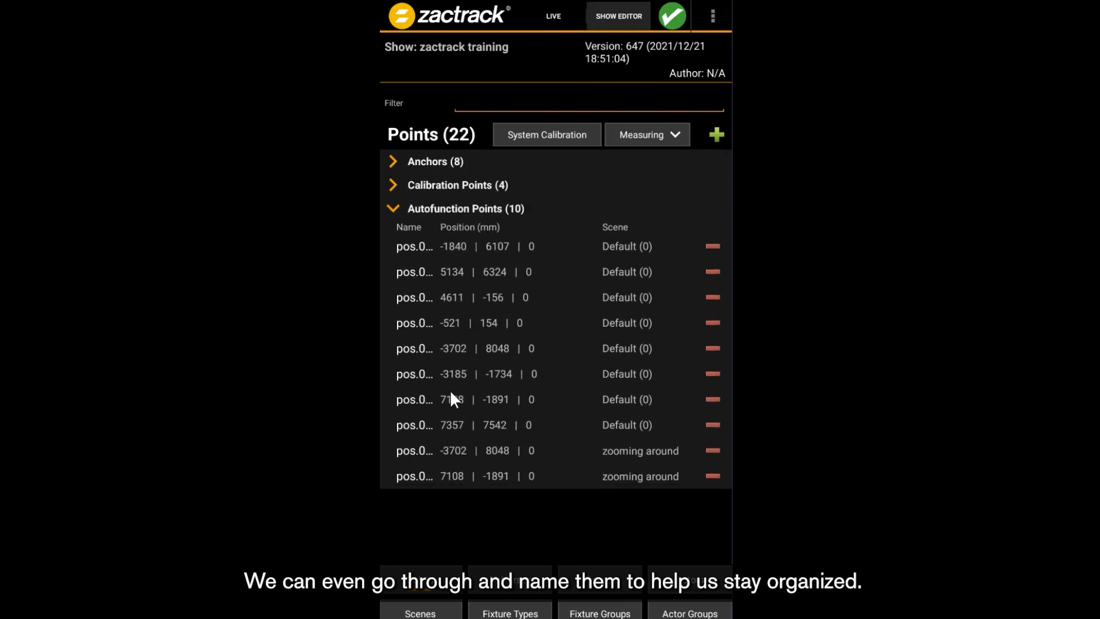
- Switch the show to its live view and examine the 2D stage map around the origin and the DSR calibration point
left_click(554, 20)
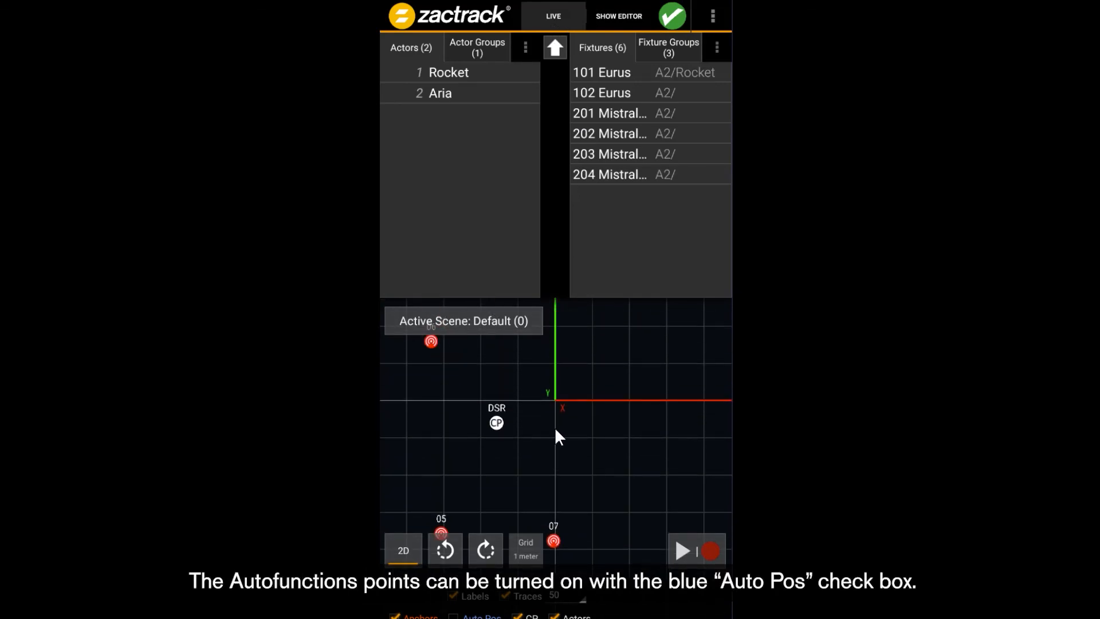
mouse_move(554, 427)
left_mouse_down()
mouse_move(554, 364)
mouse_move(562, 423)
left_mouse_up()
left_click_drag(582, 493, 584, 363)
left_click_drag(575, 469, 634, 549)
left_click_drag(590, 424, 631, 487)
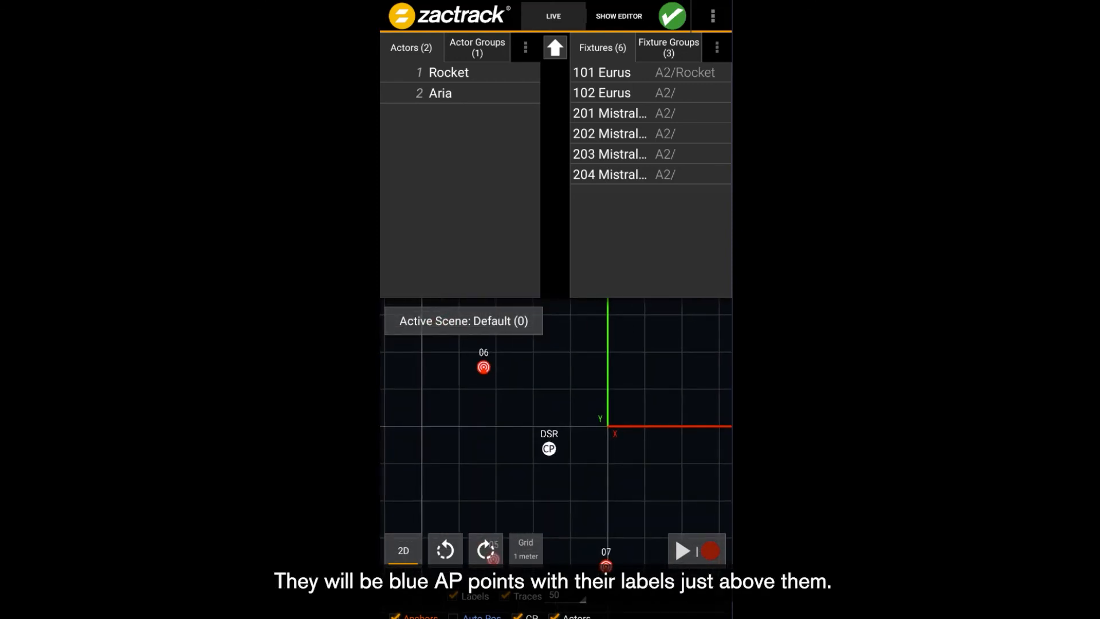